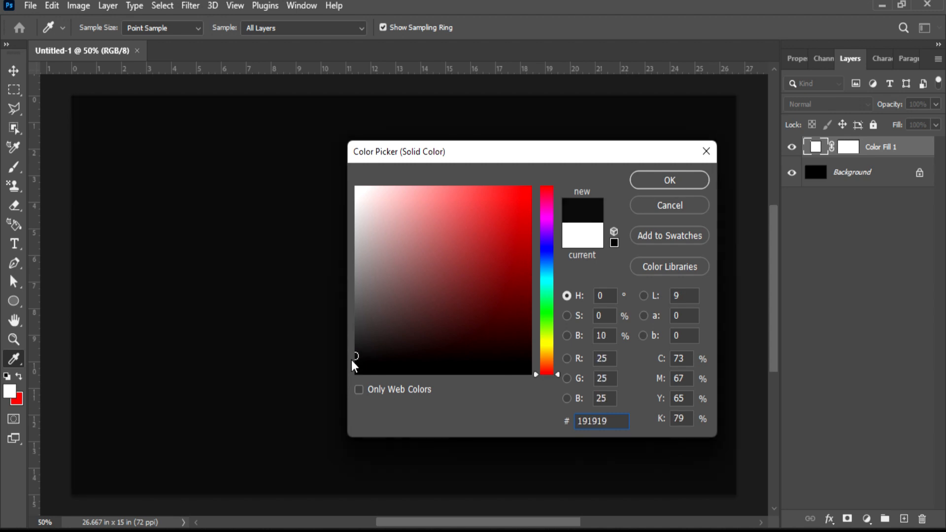
Apply #191919 to the solid colour fill layer and place the white text "SPORT" at 300 pt near the canvas centre.
left_click(669, 179)
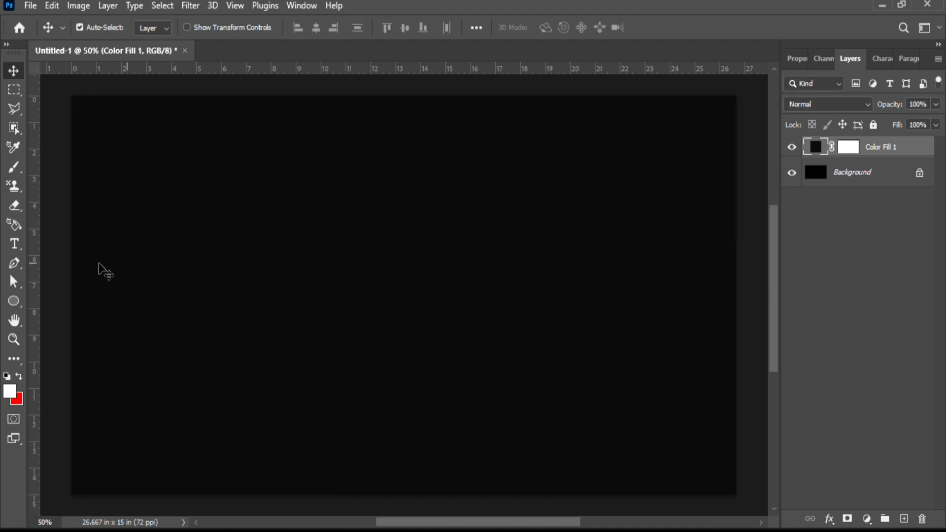
left_click(11, 245)
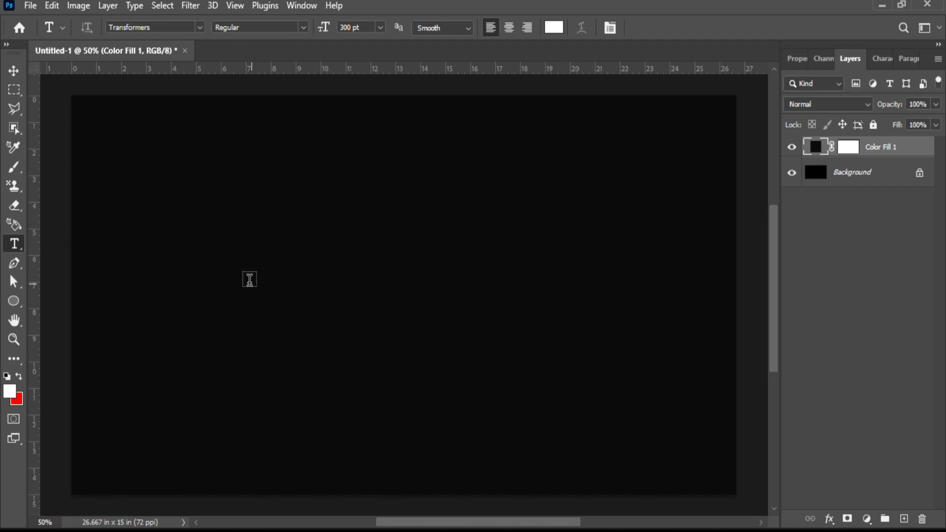
left_click(240, 276)
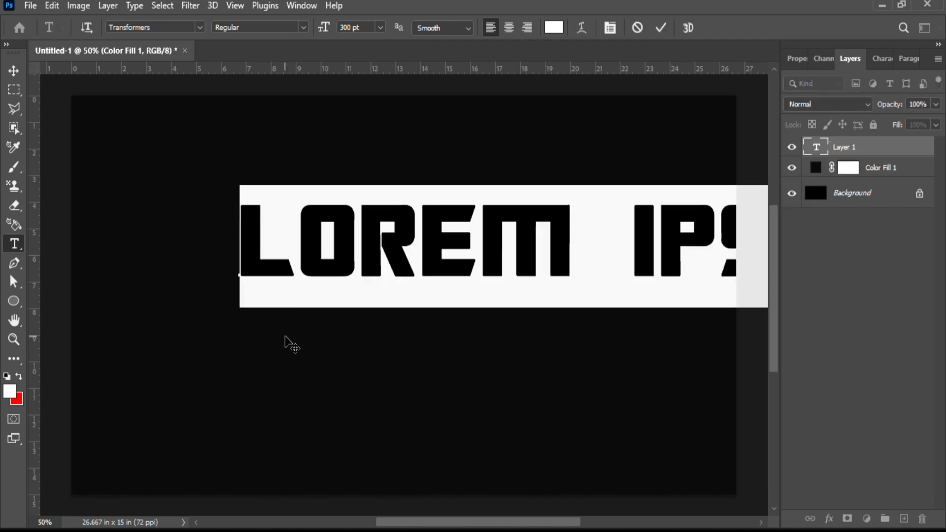
type("SPORT")
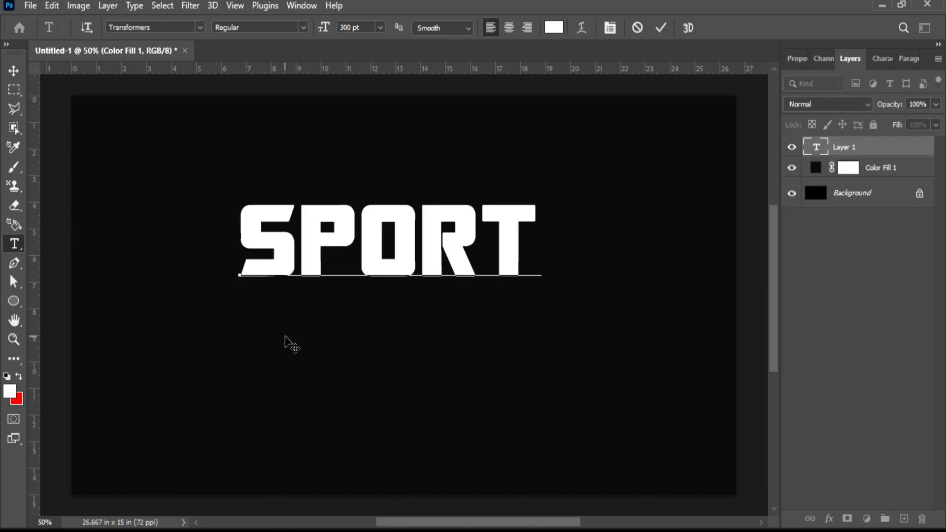
left_click(11, 72)
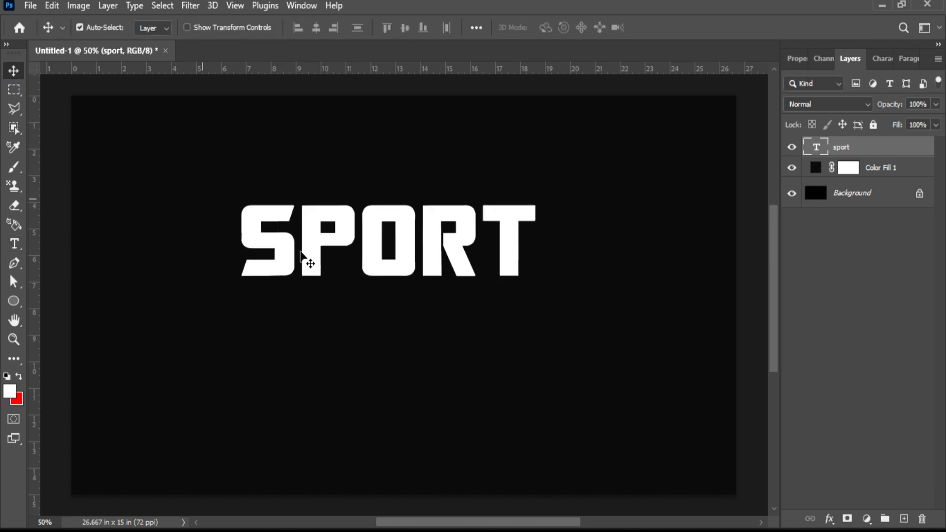
left_click_drag(376, 268, 398, 293)
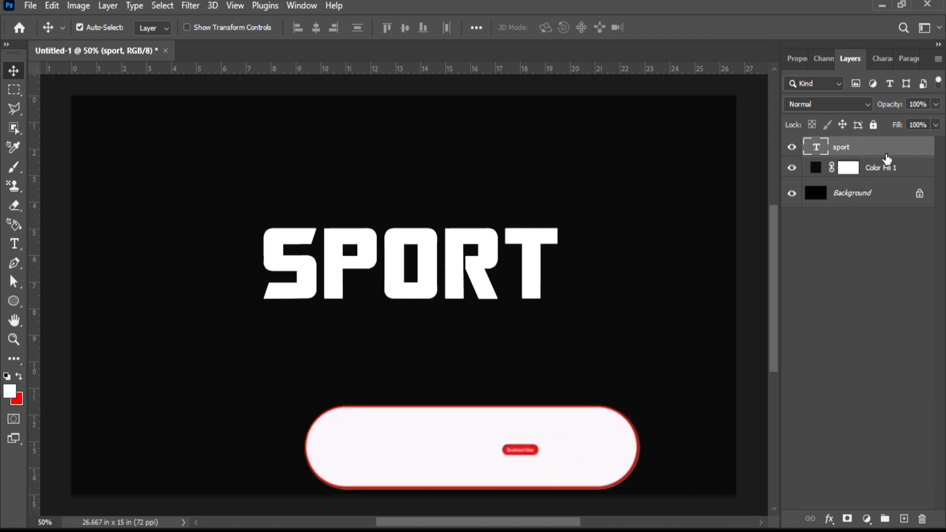
Add a Color Overlay in cyan #29f9ed to the SPORT text layer.
left_click(830, 521)
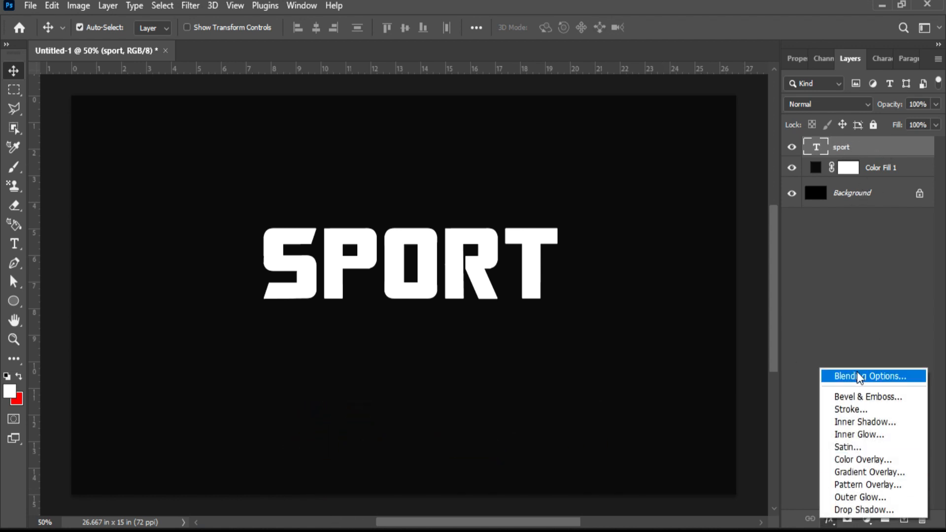
left_click(857, 376)
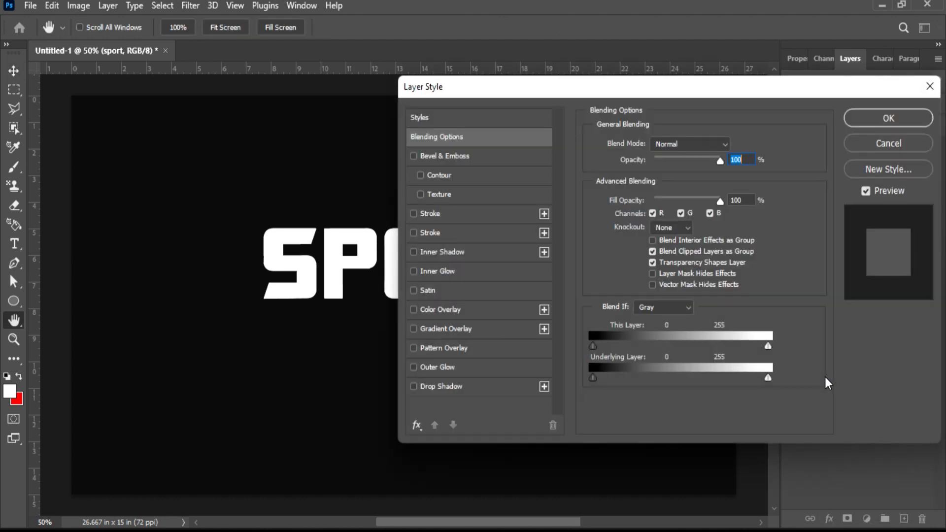
left_click(482, 311)
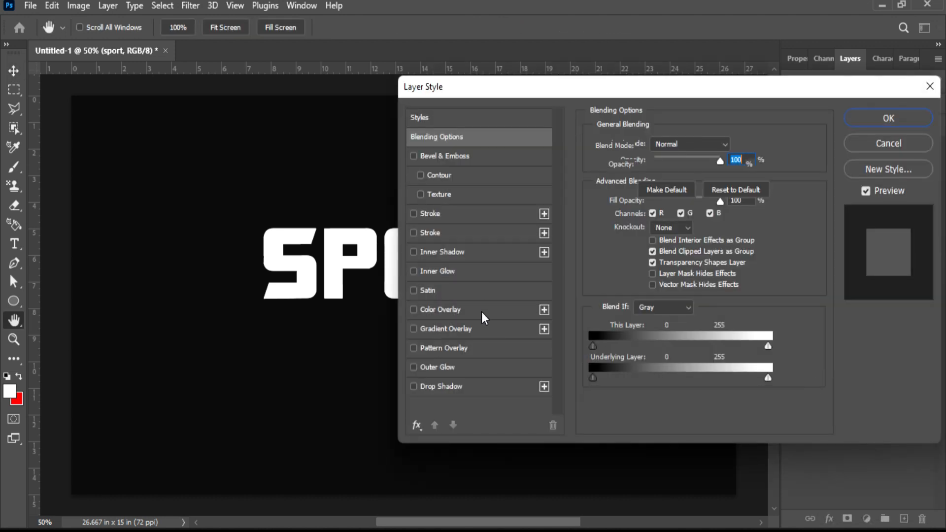
key("ctrl+plus")
key("ctrl+plus")
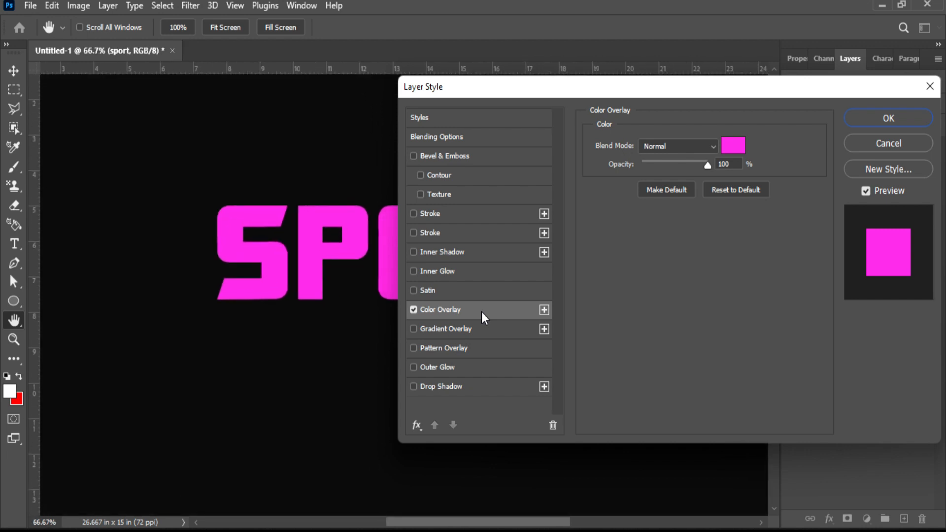
left_click(731, 144)
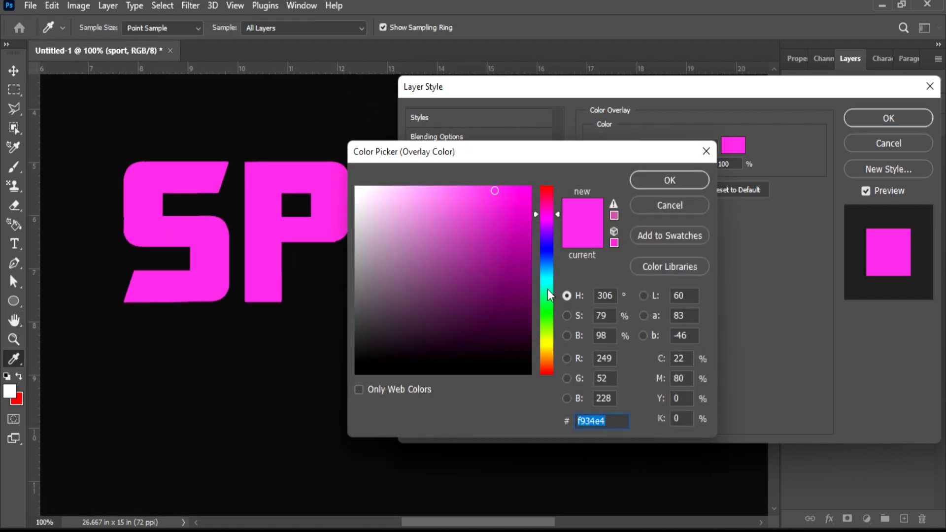
left_click(548, 290)
left_click_drag(548, 293, 548, 283)
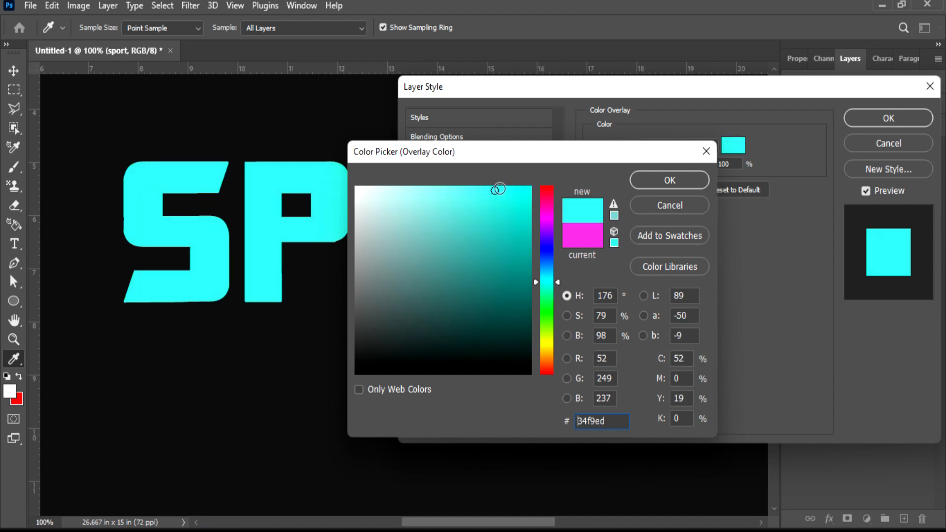
left_click(502, 191)
left_click(651, 180)
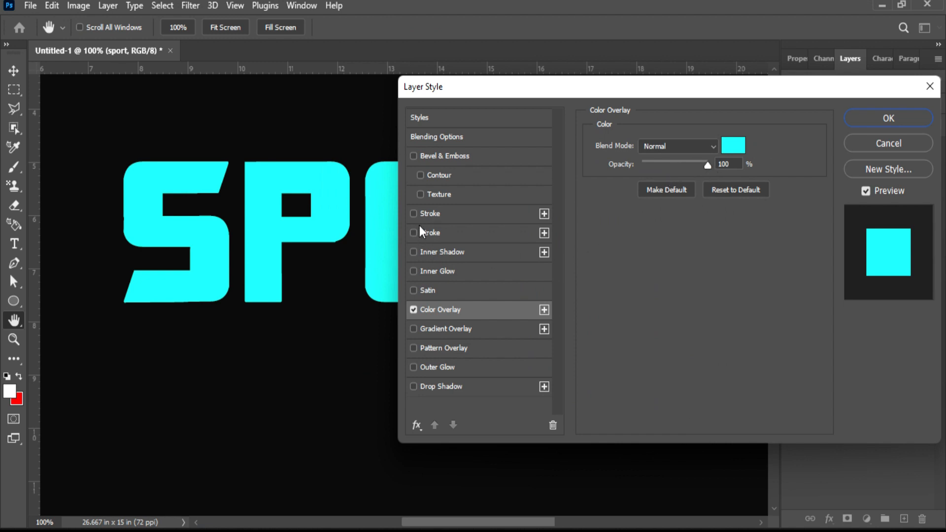
Add a 5 px black outside Stroke to the SPORT text and apply the layer style.
left_click(437, 213)
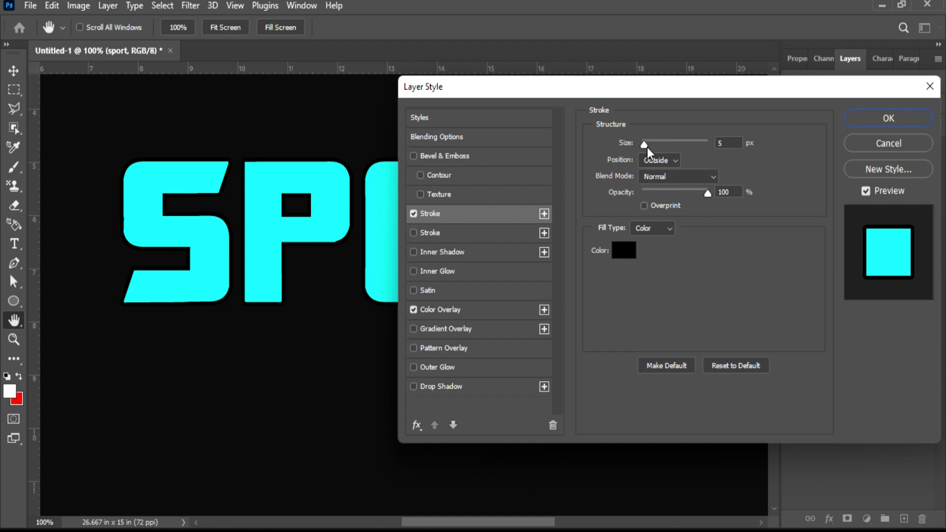
left_click(872, 123)
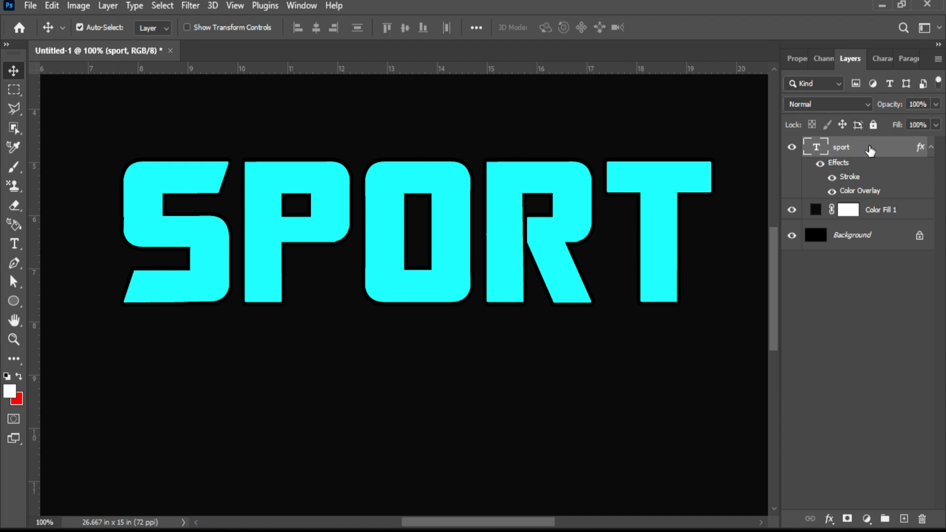
Duplicate the sport text layer and place the copy directly beneath the original.
left_click_drag(870, 152, 905, 519)
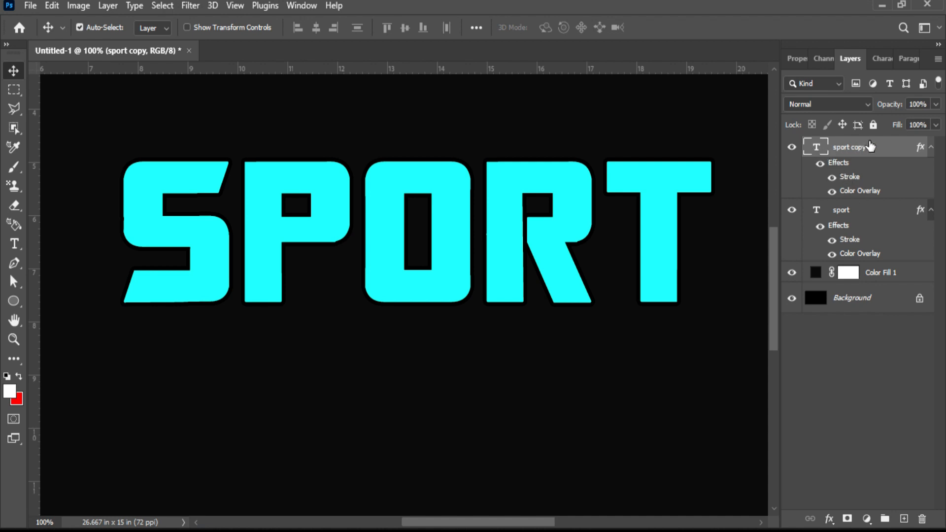
left_click_drag(886, 152, 882, 254)
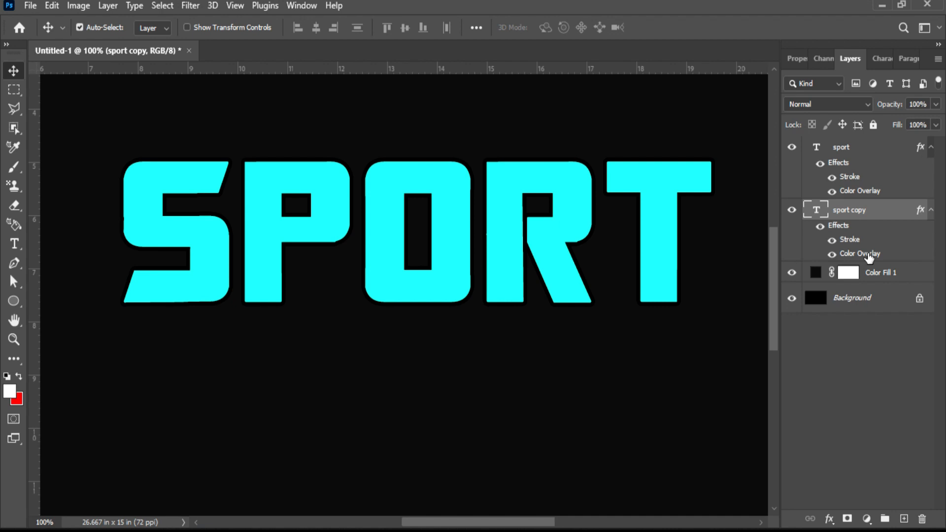
Change the Color Overlay of the sport copy layer to pink #f648d3.
double_click(869, 256)
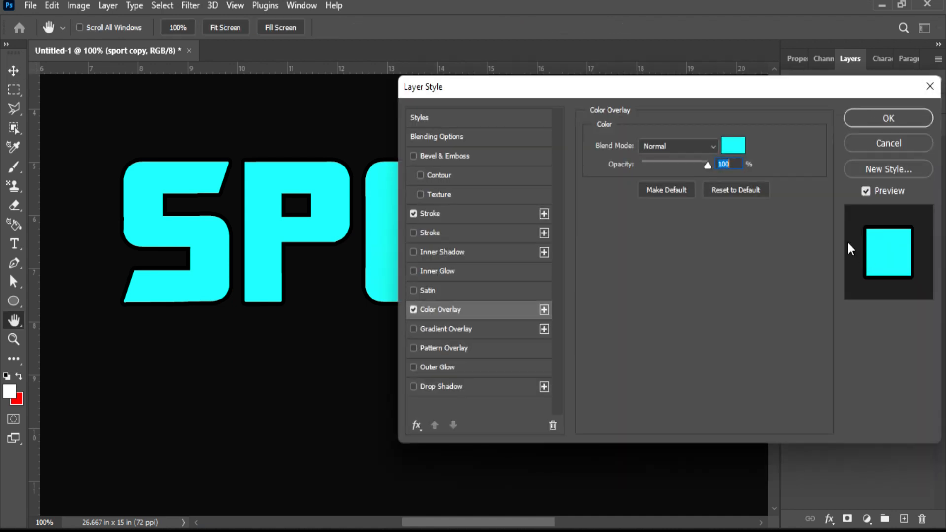
left_click(731, 146)
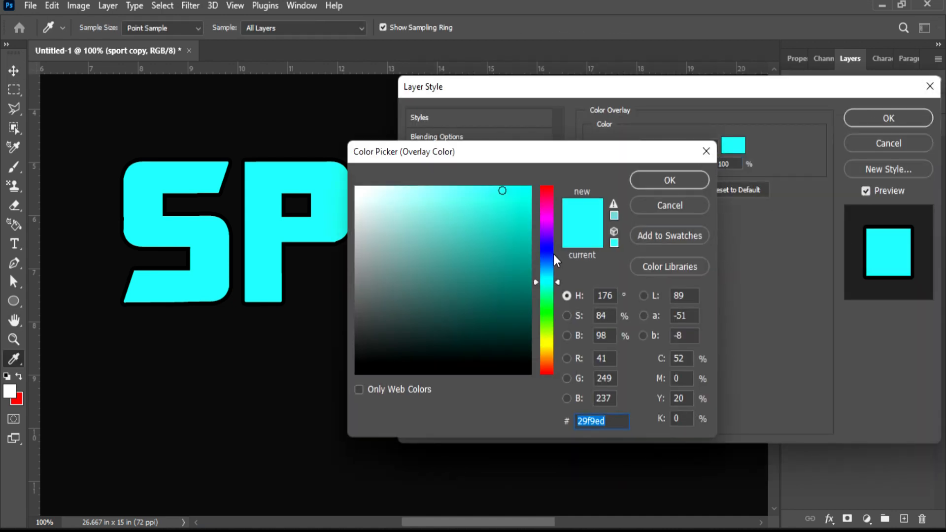
left_click_drag(548, 218, 549, 211)
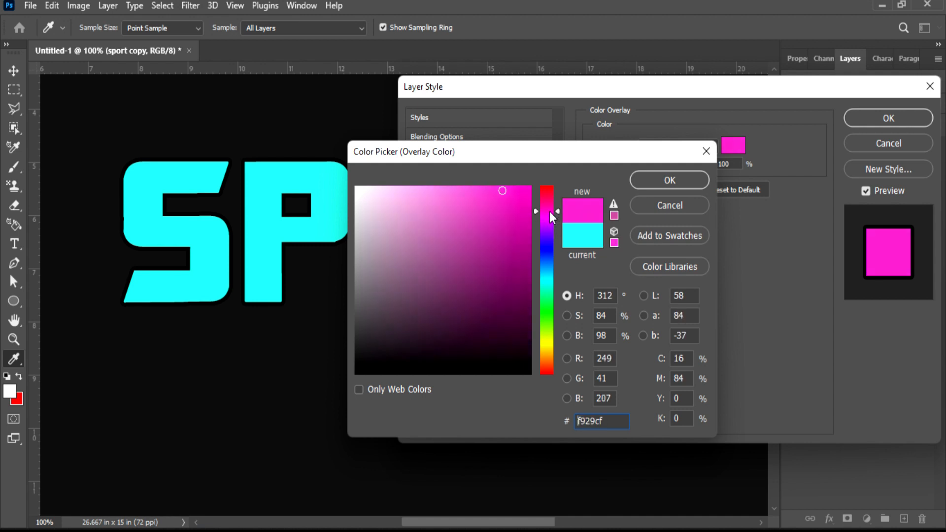
left_click(480, 193)
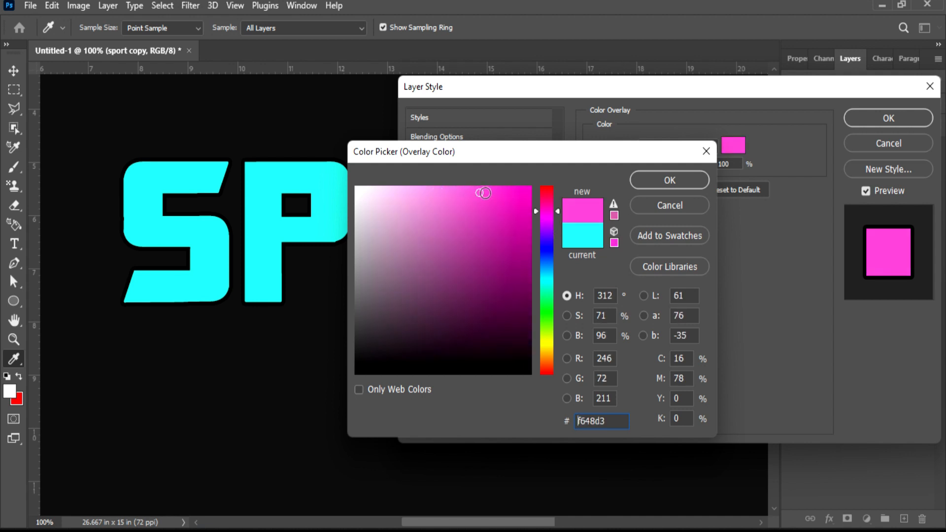
left_click(655, 179)
left_click(872, 119)
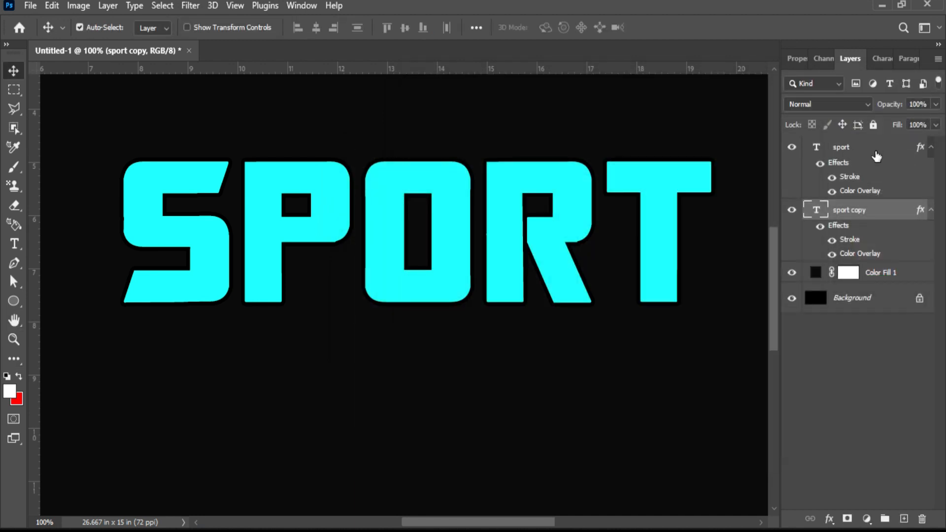
Offset the cyan SPORT text slightly up and to the left of the pink copy, fine-tuning its horizontal position in small nudges.
left_click(648, 205)
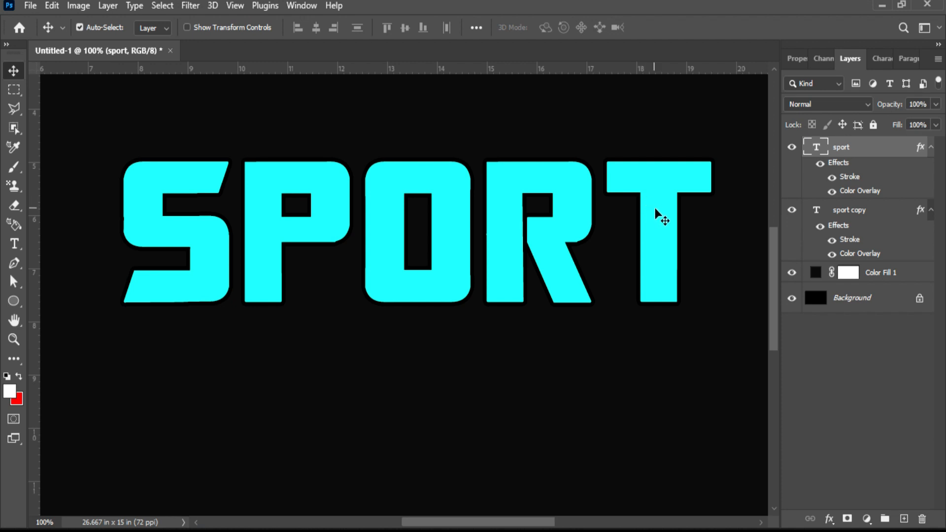
left_click_drag(654, 208, 647, 200)
key("ctrl+plus")
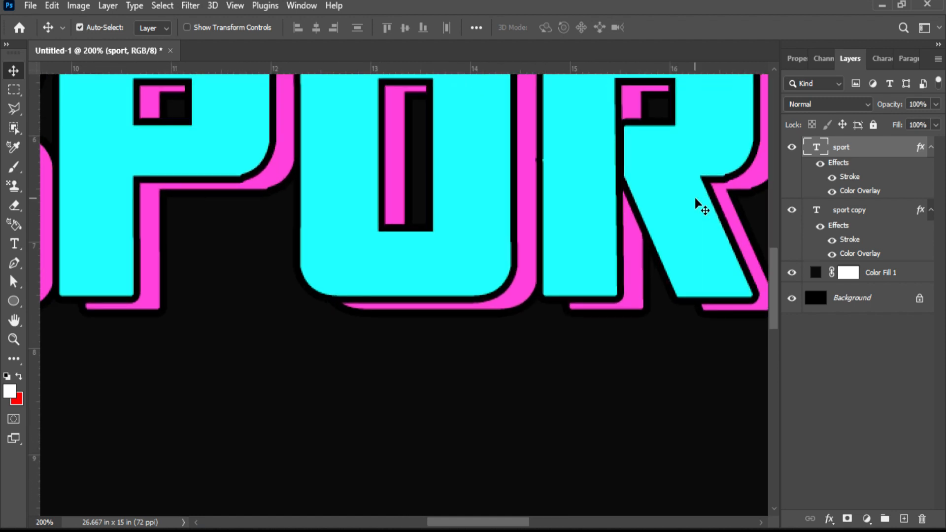
left_click_drag(703, 183, 424, 323)
key("Right")
key("Right")
key("Right")
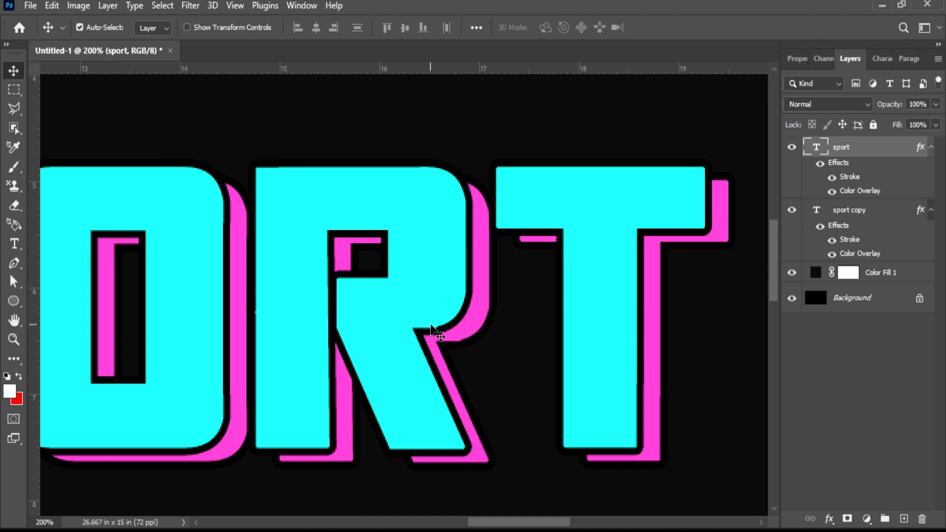
key("Right")
key("Right")
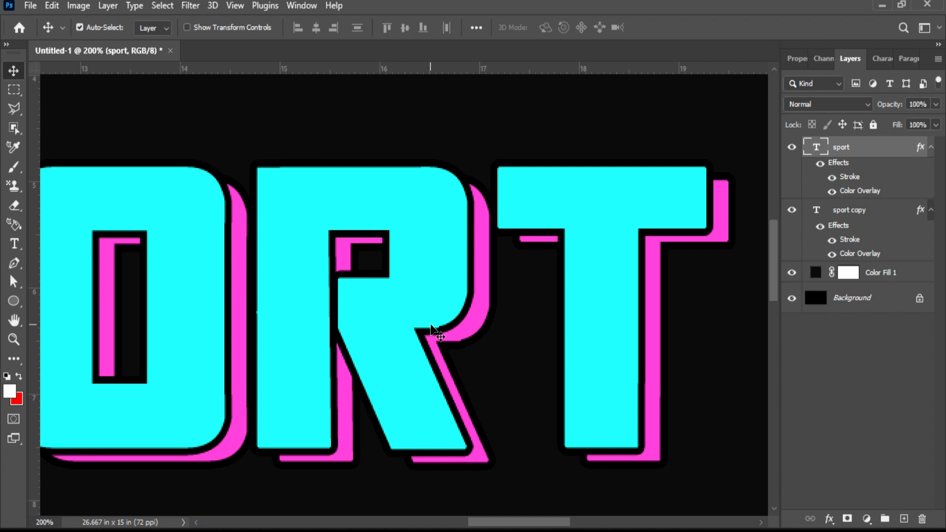
key("Left")
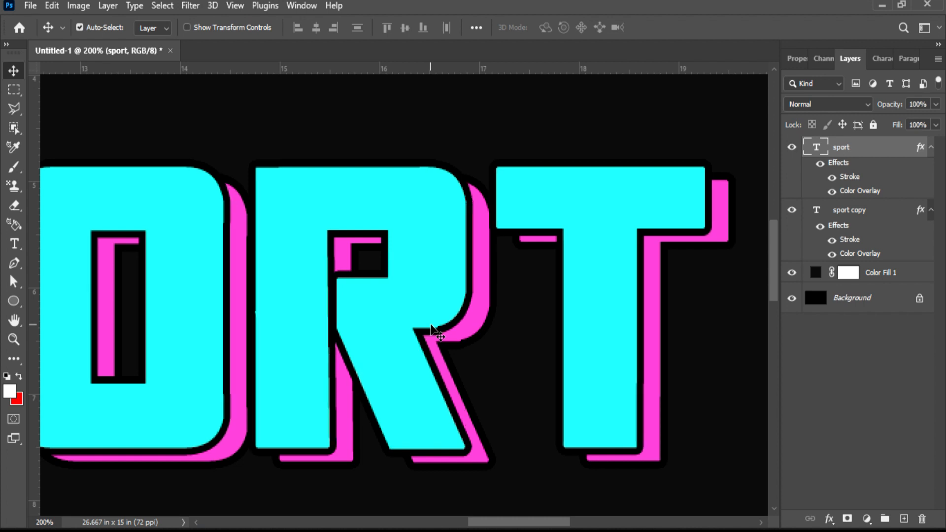
key("Right")
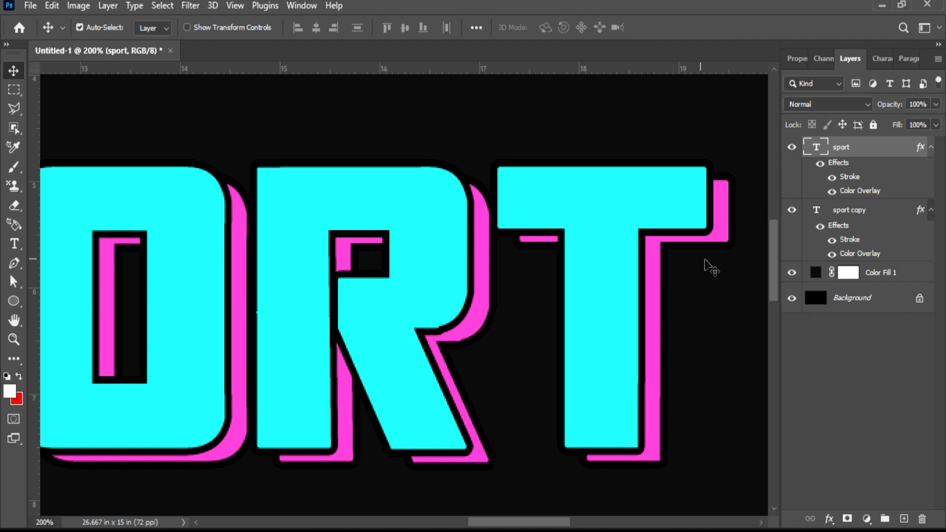
Set up the Pen tool for drawing shapes with no stroke and a black fill, ready at the letter T.
key("ctrl+plus")
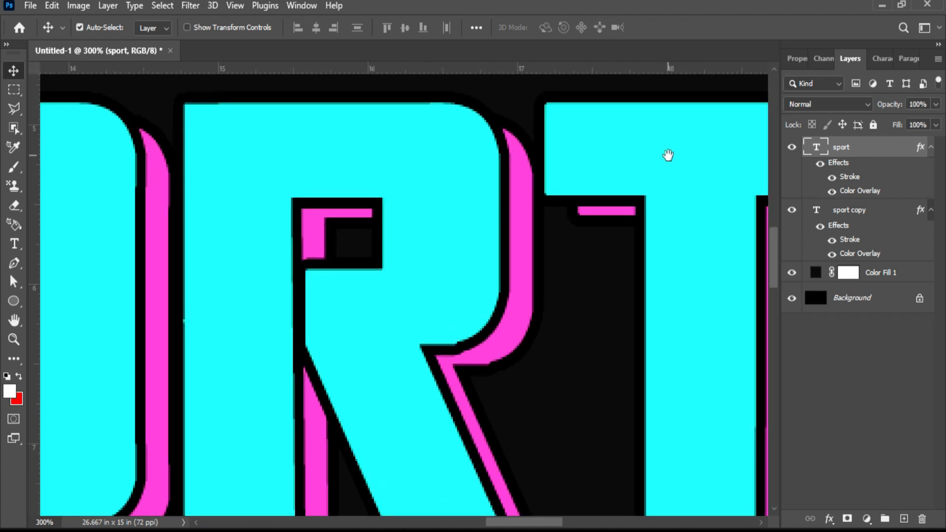
left_click_drag(667, 152, 293, 173)
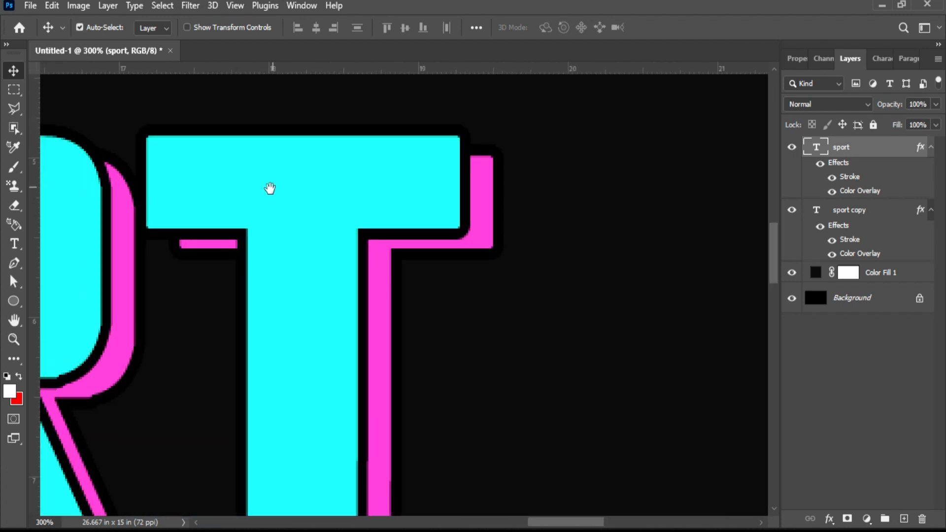
left_click(15, 265)
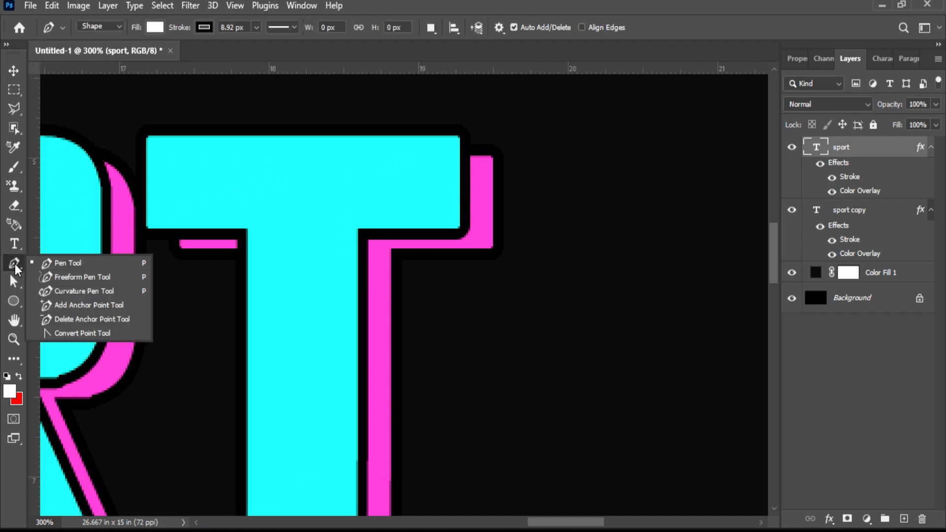
left_click(64, 264)
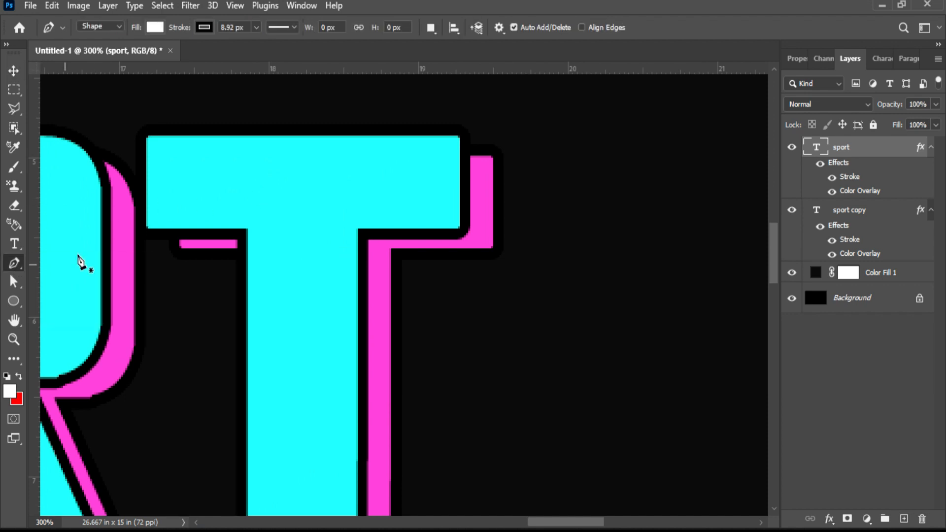
left_click(204, 28)
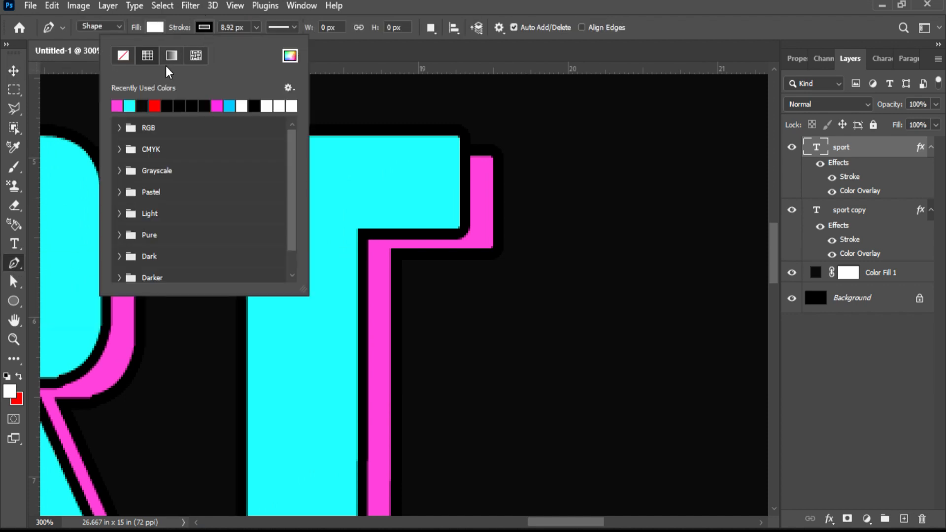
left_click(122, 55)
left_click(154, 27)
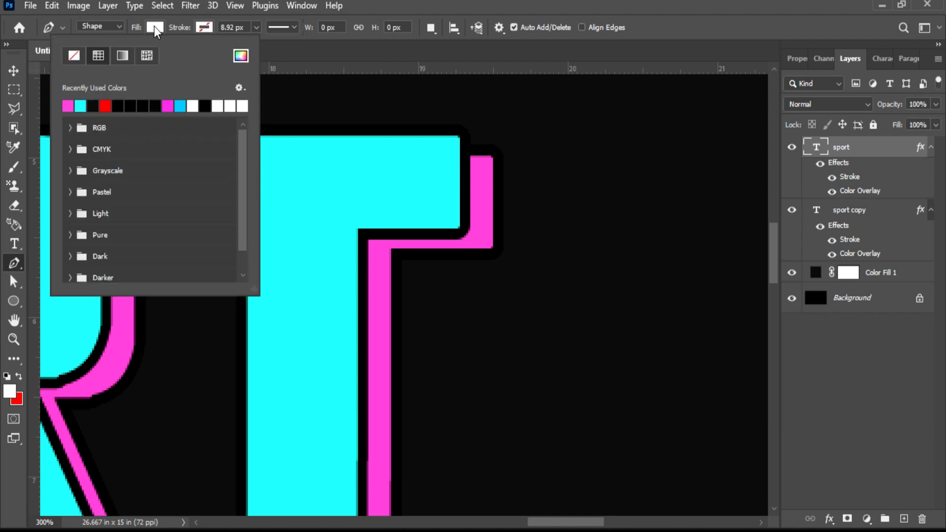
left_click(119, 105)
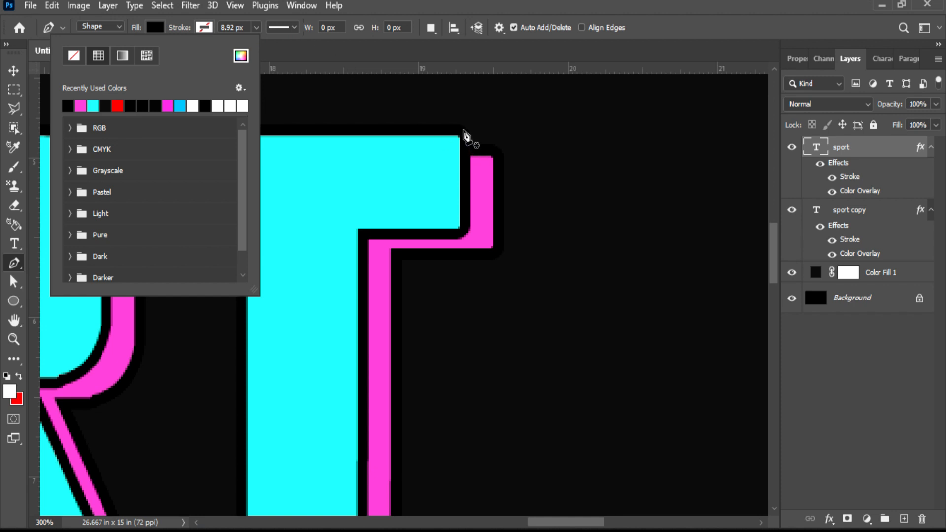
Draw a small black triangle, about 16 by 10 px, bridging the cyan and pink outlines at the T's upper-right corner.
left_click(462, 129)
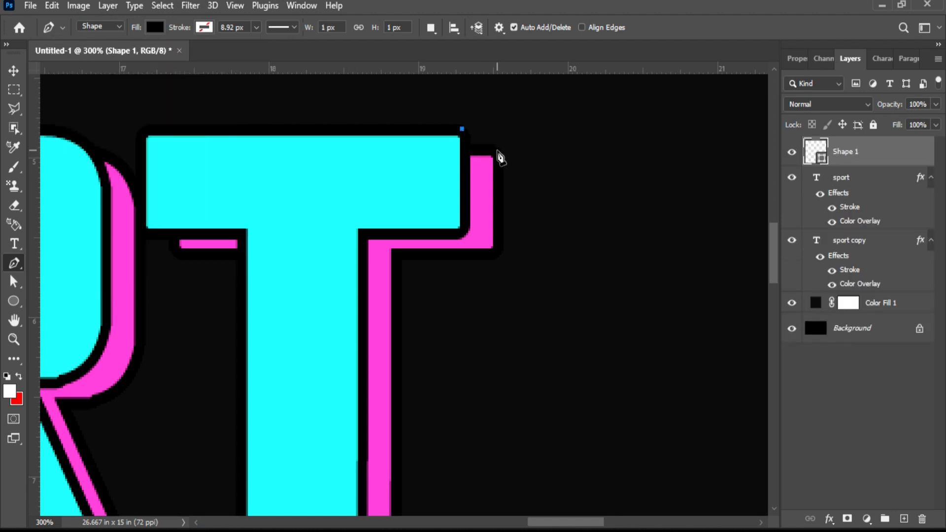
left_click(497, 151)
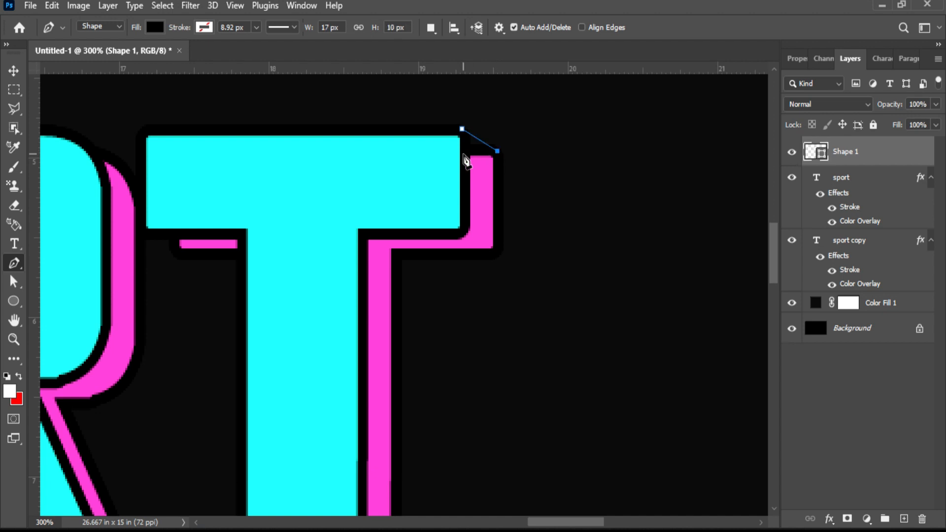
key("ctrl+z")
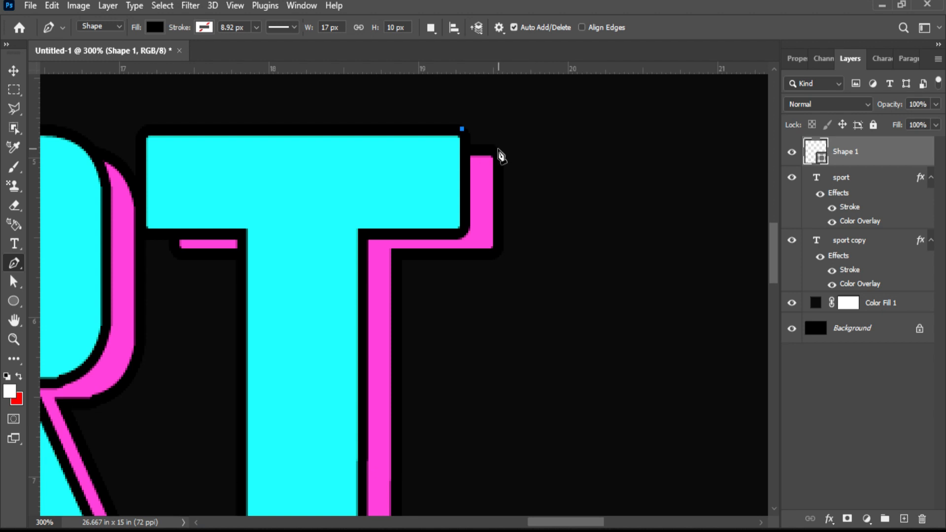
left_click(495, 147)
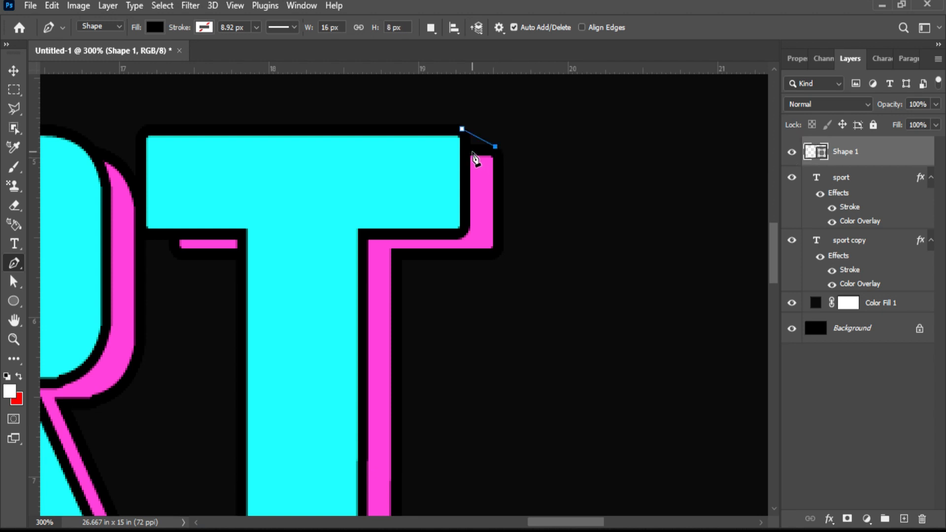
left_click(466, 150)
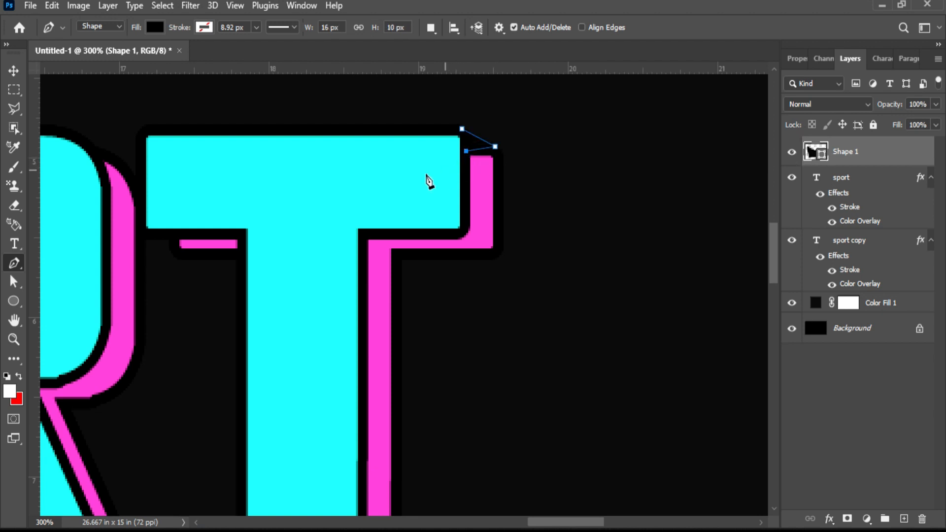
left_click(19, 71)
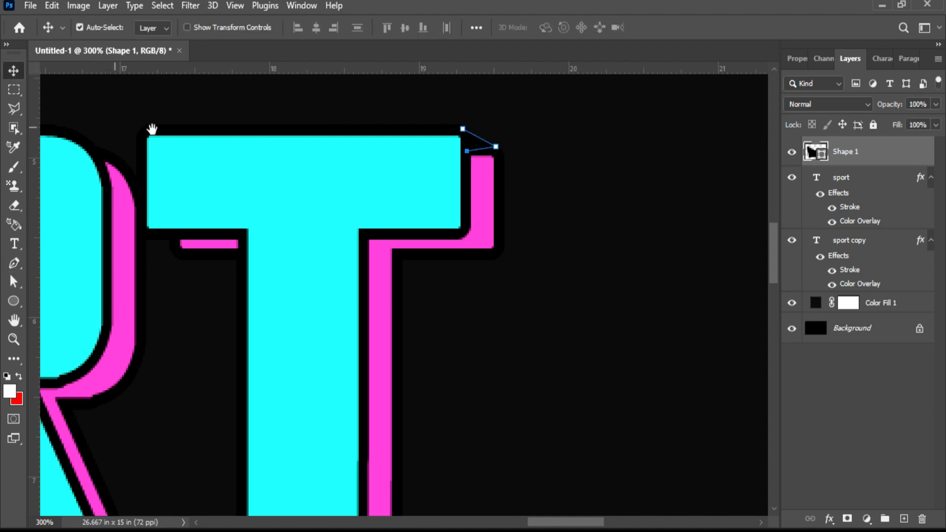
Draw a black triangle about 17 by 9 px above the sport layer, filling the outline gap at the R's upper-right curve.
left_click_drag(118, 135, 258, 133)
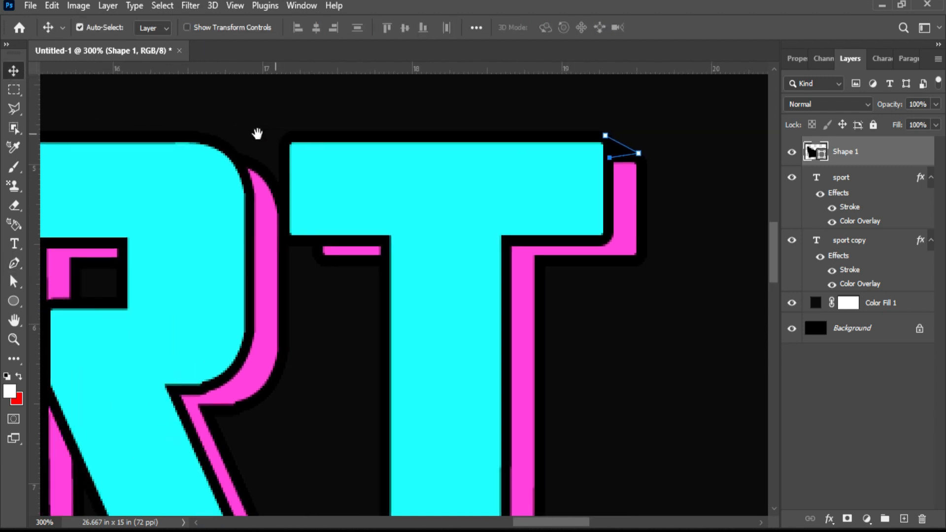
left_click(903, 183)
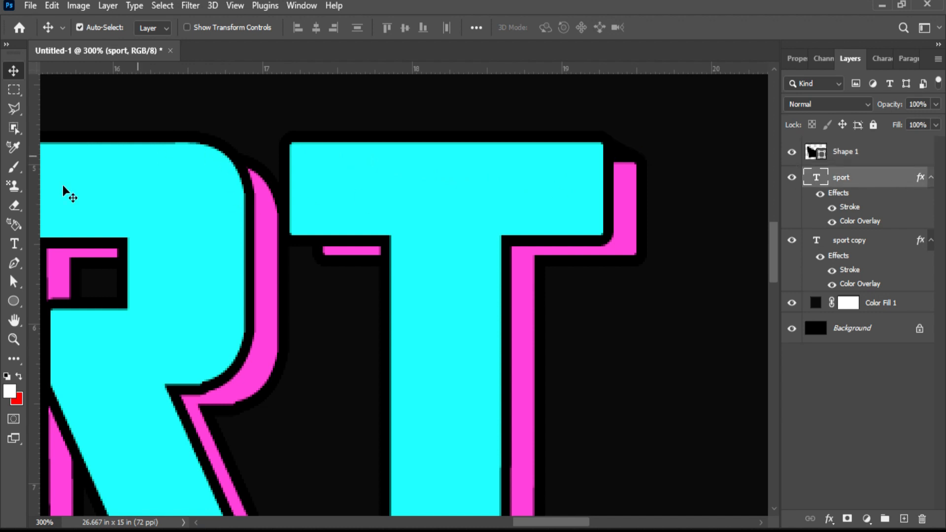
left_click(18, 261)
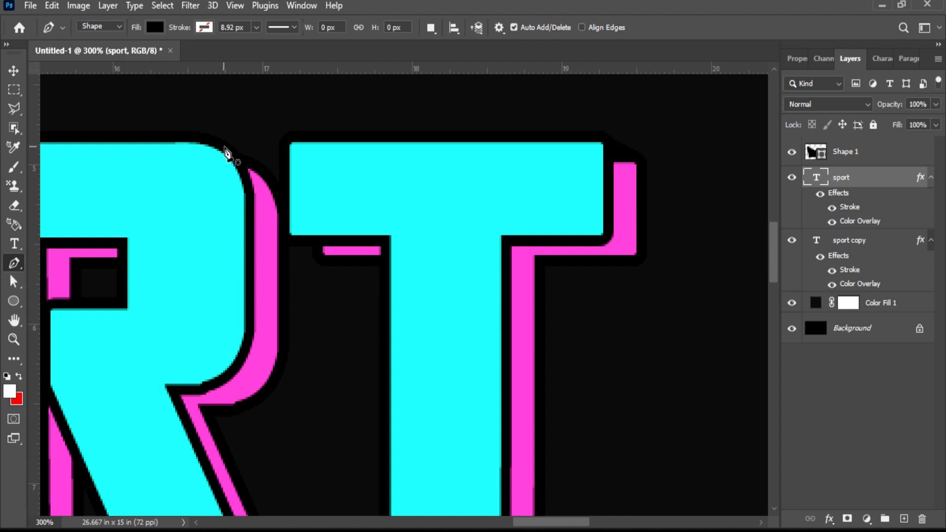
left_click(222, 142)
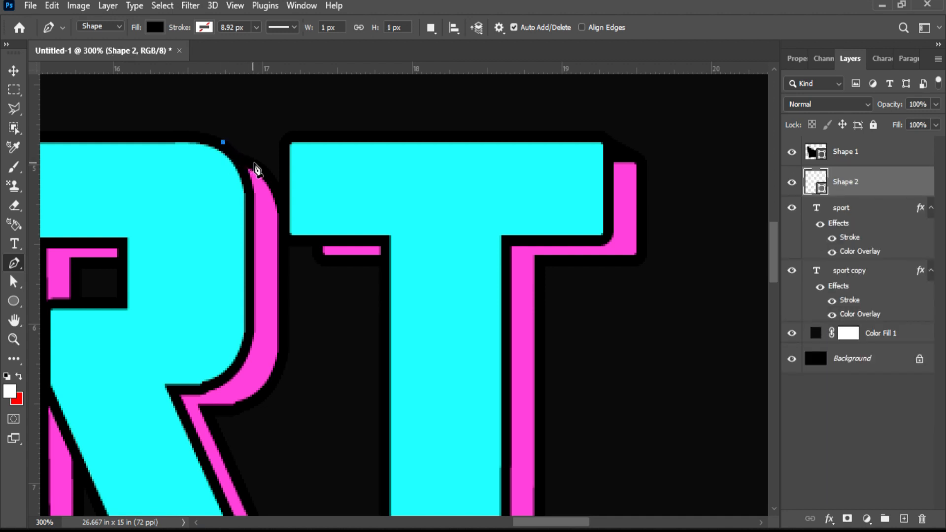
left_click(258, 161)
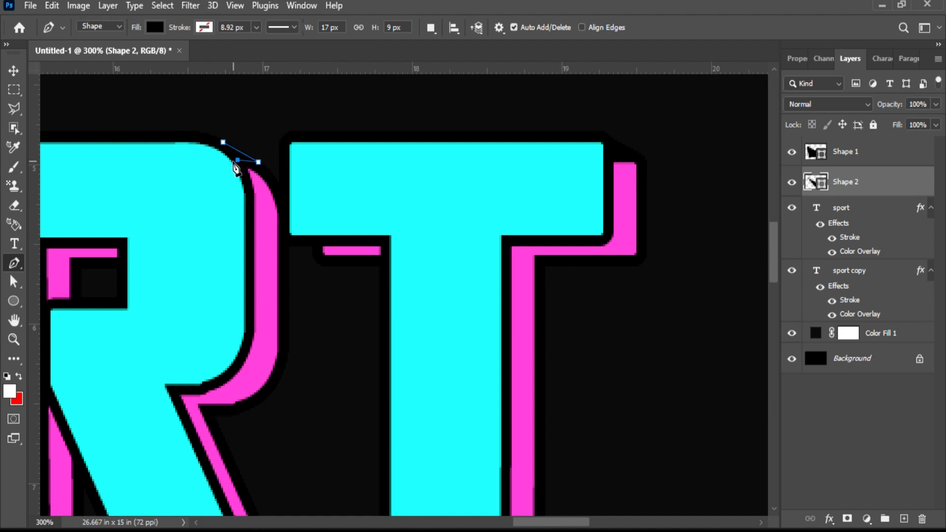
Fill the outline gap at the O's upper-right curve with a black triangle about 19 by 11 px, directly above the sport layer.
left_click(870, 211)
left_click_drag(153, 223, 761, 270)
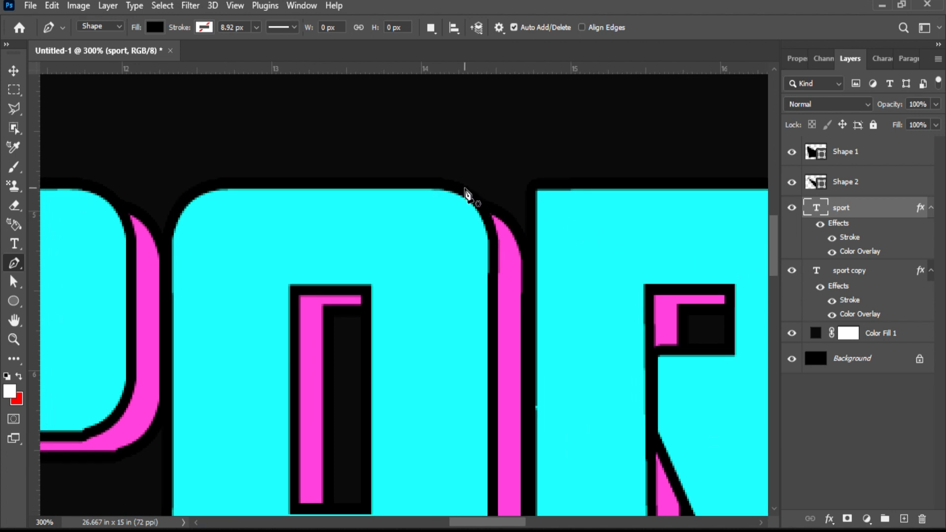
left_click(464, 186)
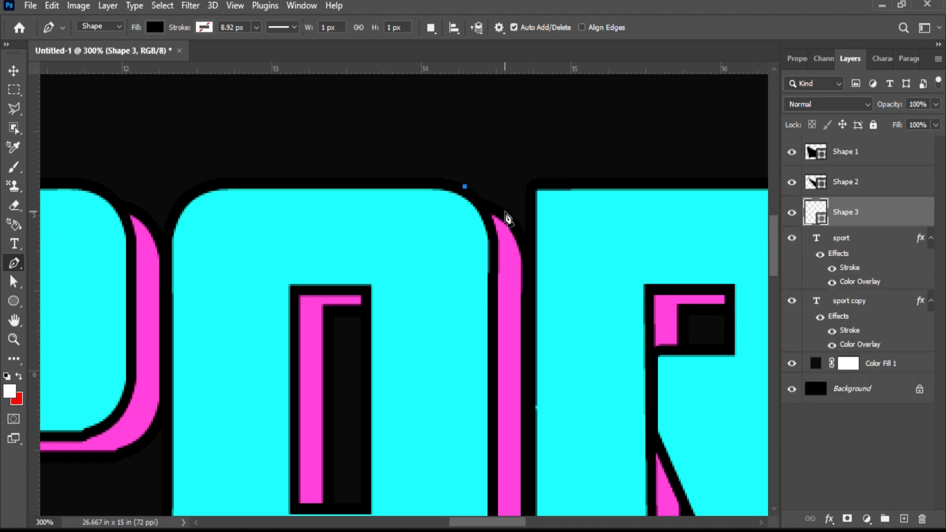
left_click(504, 211)
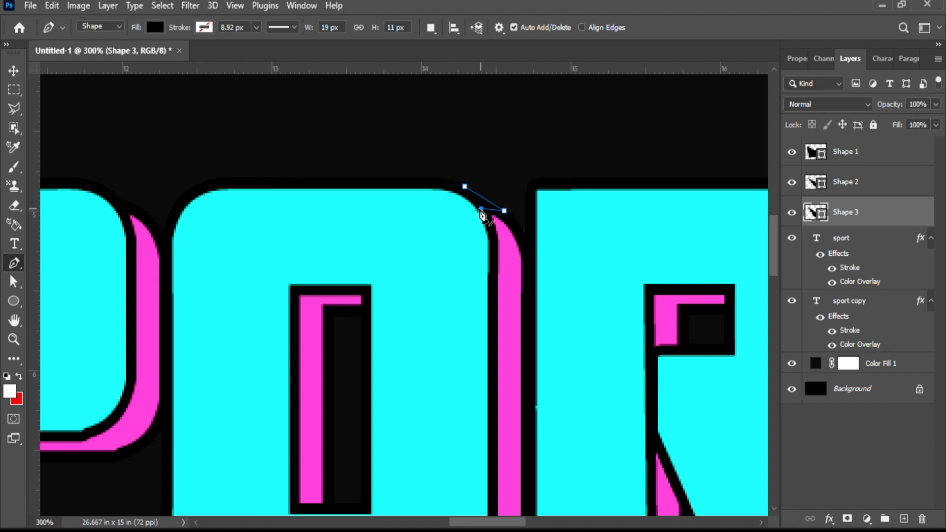
key("Escape")
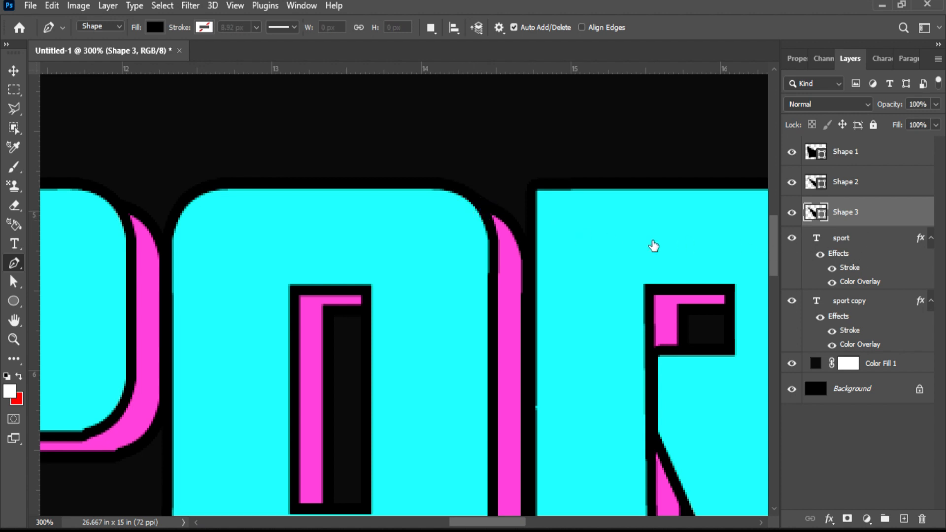
Draw a black triangle on its own layer above sport to bridge the outline gap at the P's upper-right curve.
key("alt+bracketleft")
left_click_drag(175, 215, 574, 242)
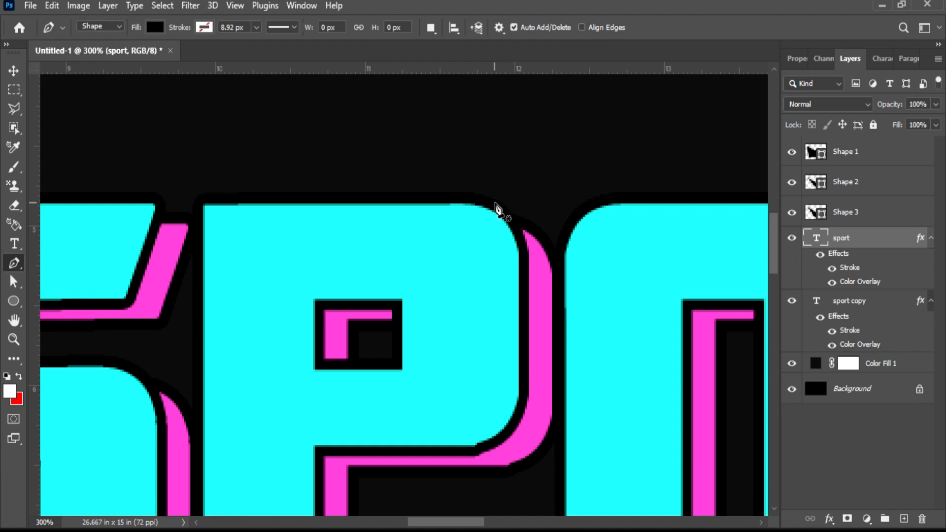
left_click(495, 201)
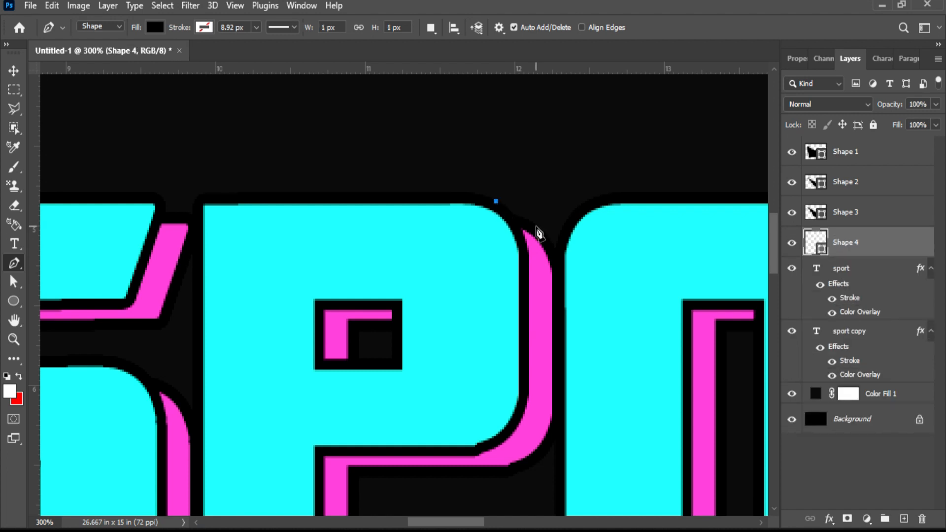
left_click(536, 225)
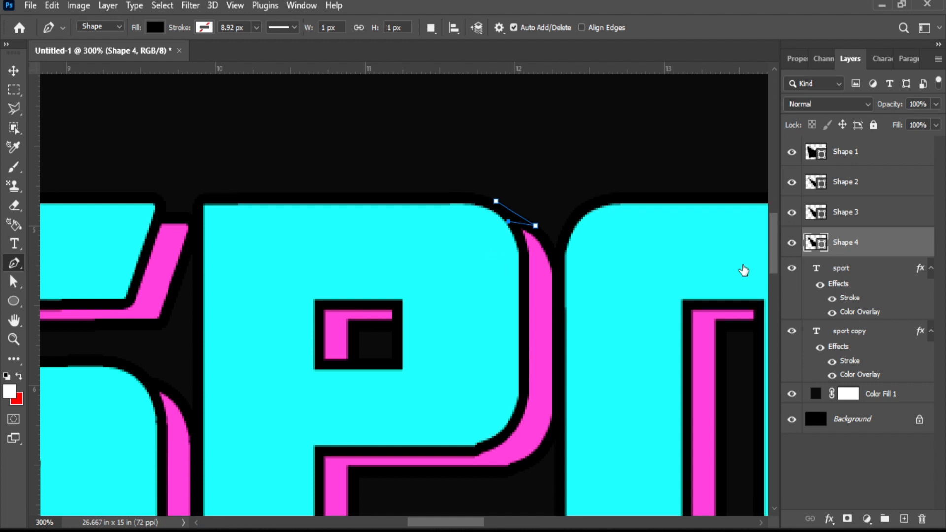
Bridge the outlines at the S's upper-right tip with a black triangle about 17 by 10 px, then reselect the sport layer.
left_click(849, 269)
left_click_drag(208, 230, 372, 247)
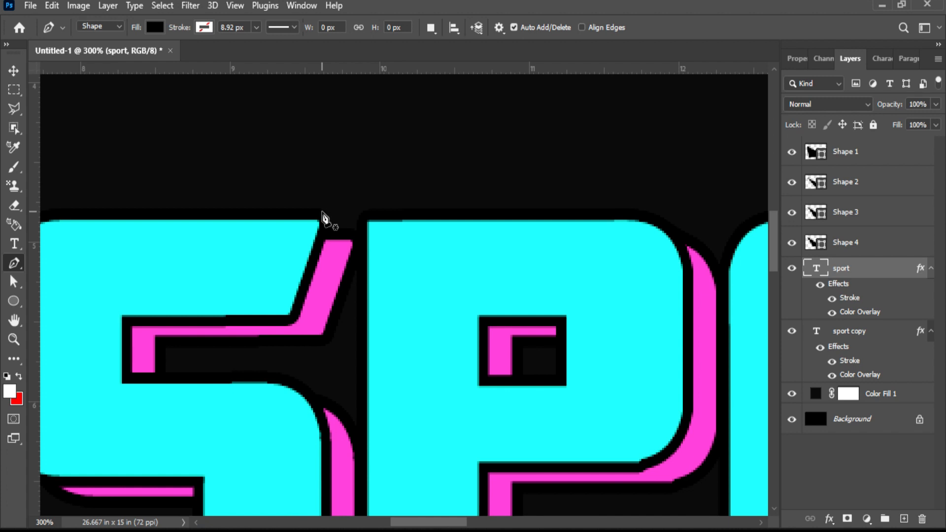
left_click(322, 211)
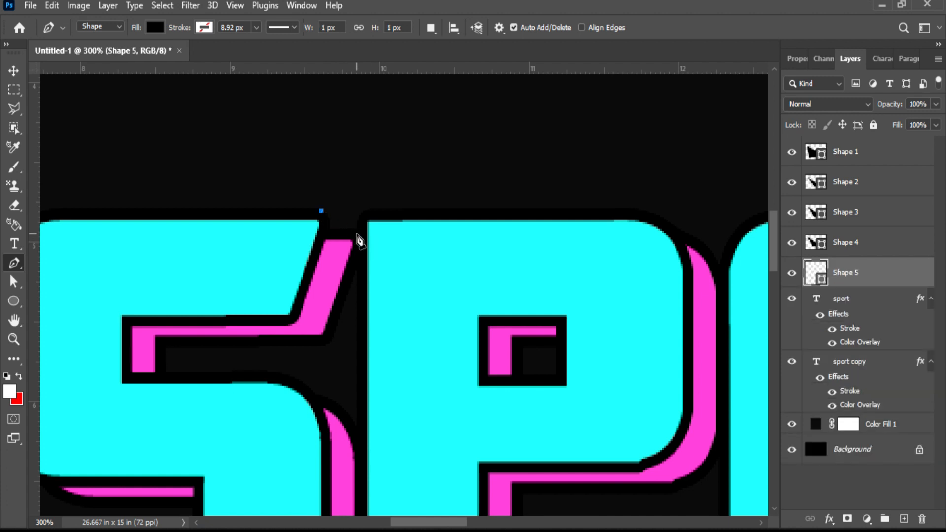
left_click(357, 232)
left_click(325, 232)
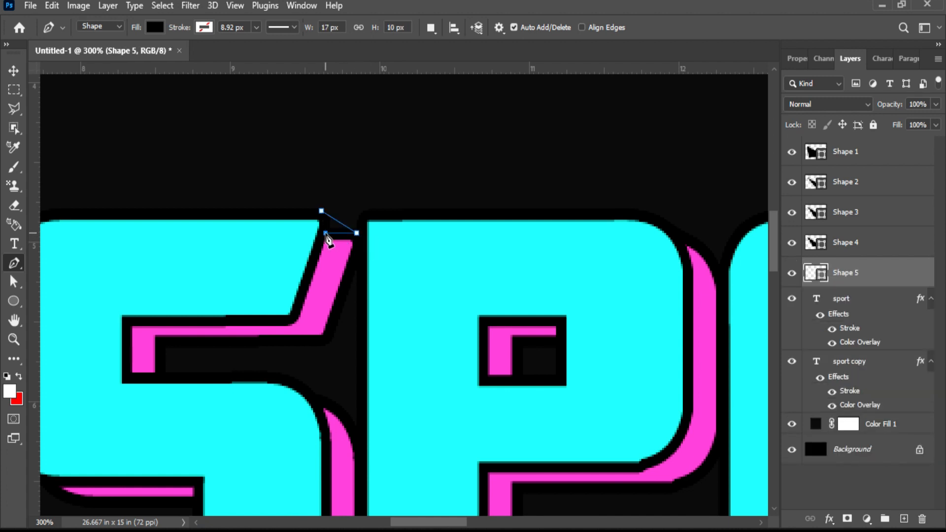
left_click(8, 74)
left_click(887, 306)
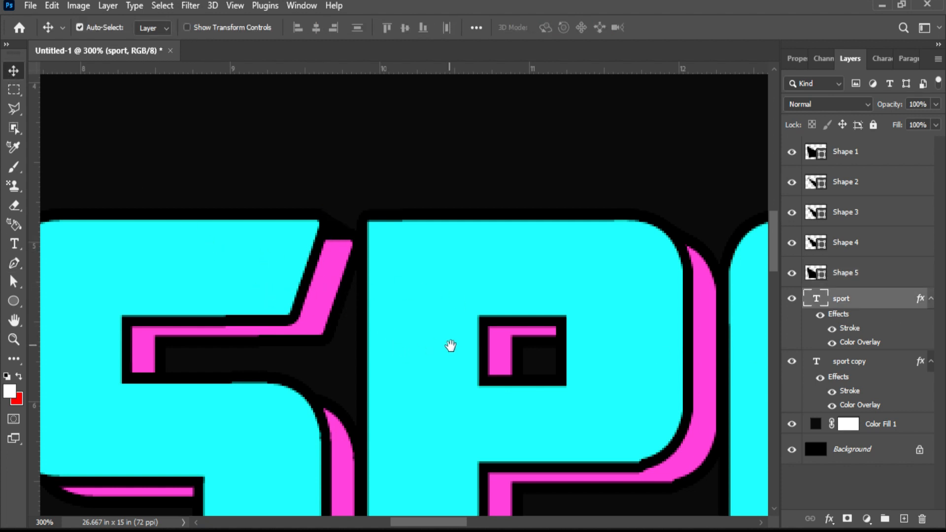
Convert the five corner shape layers and both sport text layers into a single Smart Object.
left_click_drag(451, 345, 247, 293)
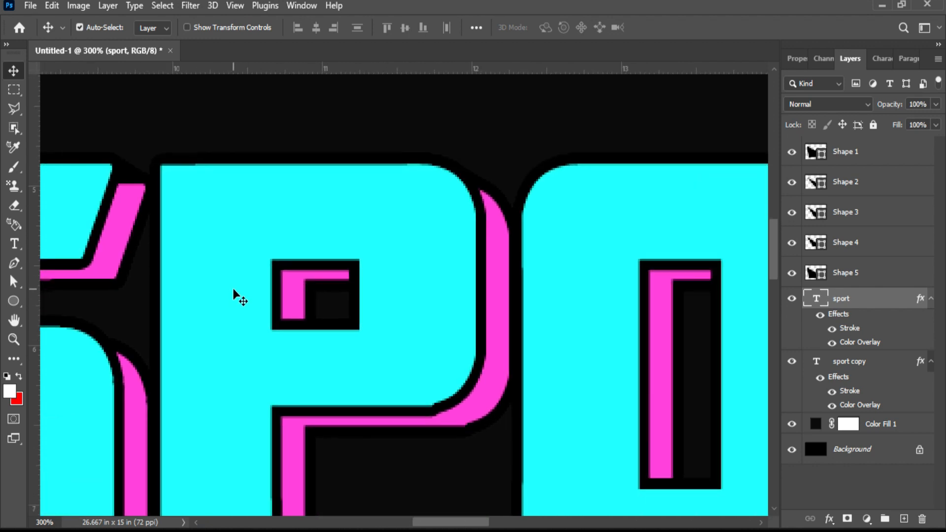
key("ctrl+minus")
key("ctrl+minus")
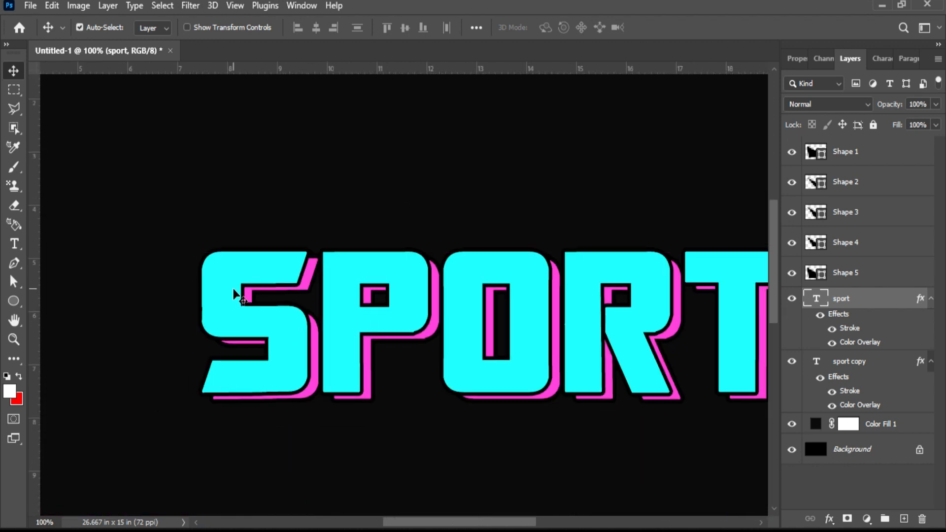
left_click_drag(427, 209, 330, 214)
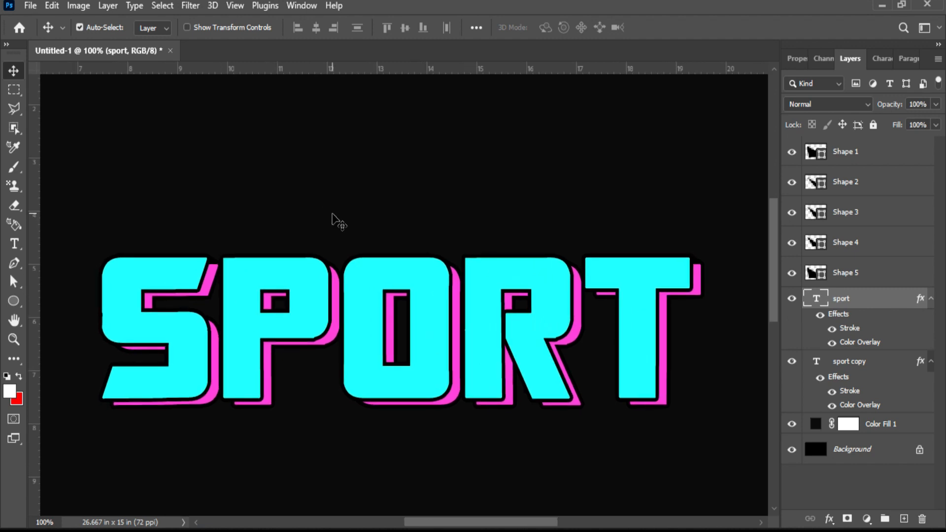
left_click(902, 153)
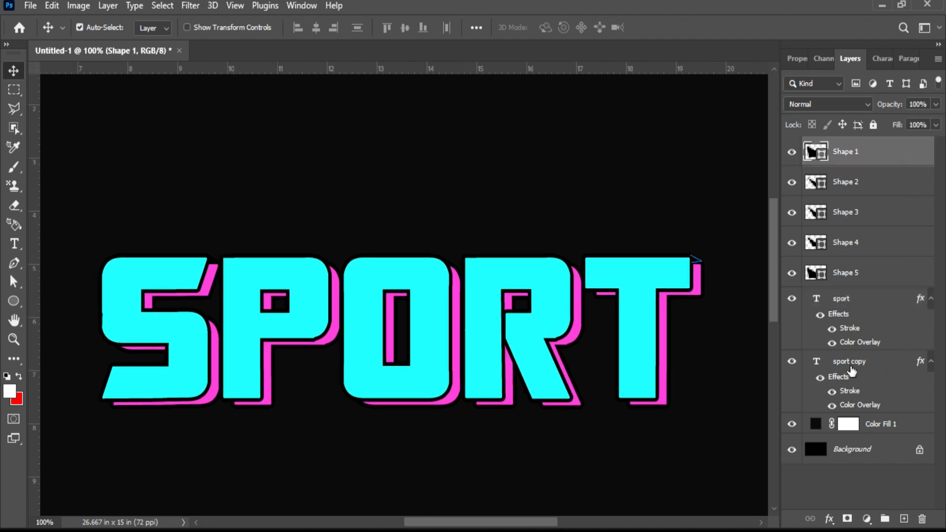
left_click(893, 368, "shift")
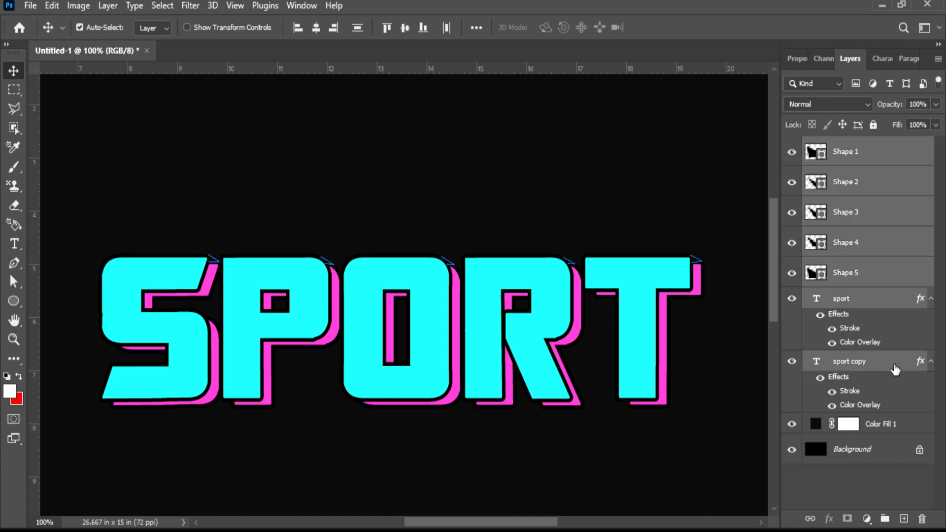
right_click(895, 370)
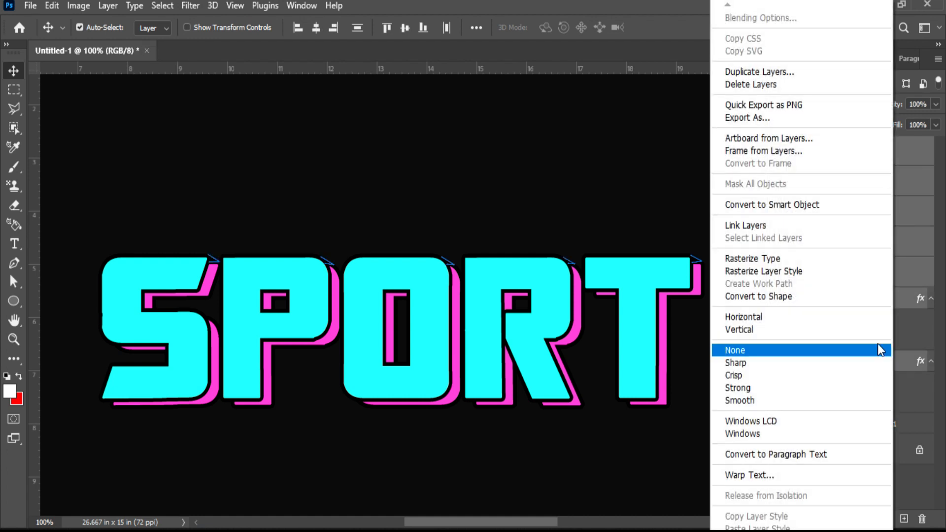
left_click(825, 215)
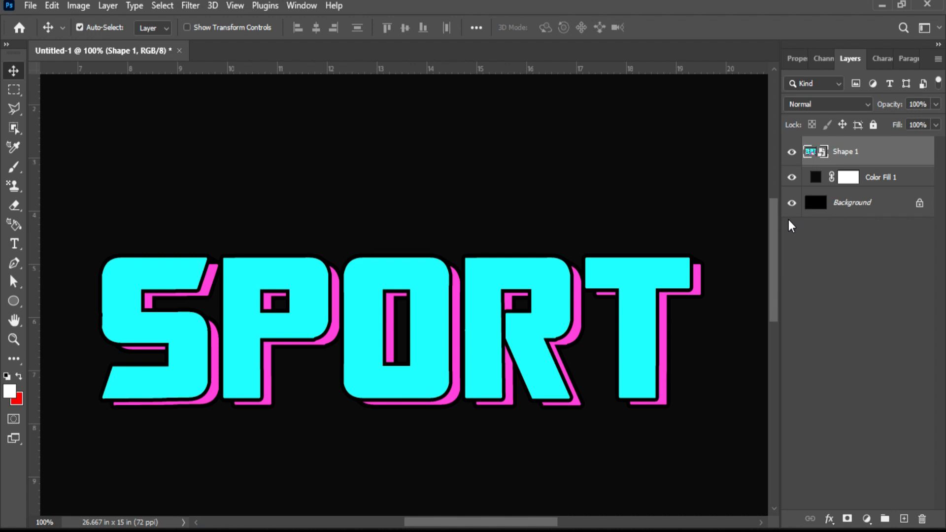
Add a Stroke effect to the SPORT Smart Object and set the stroke colour to white #ffffff.
key("ctrl+plus")
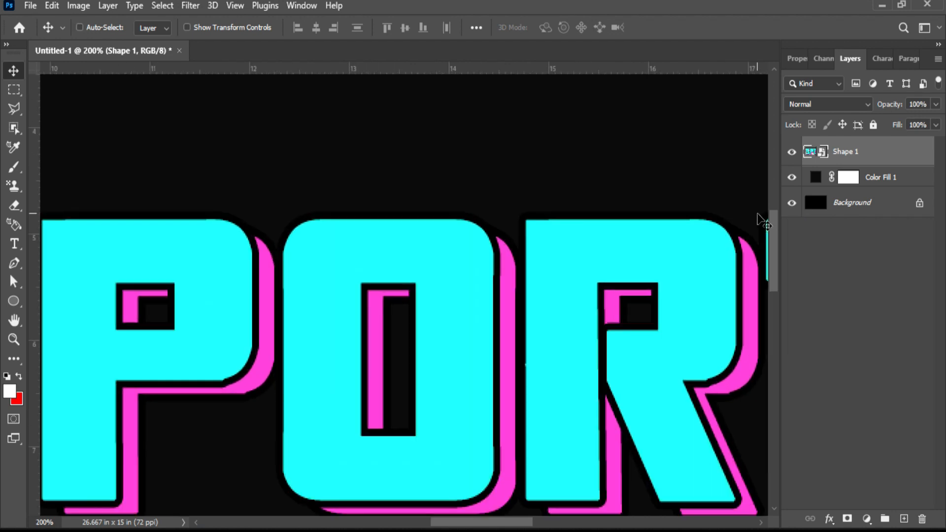
key("ctrl+minus")
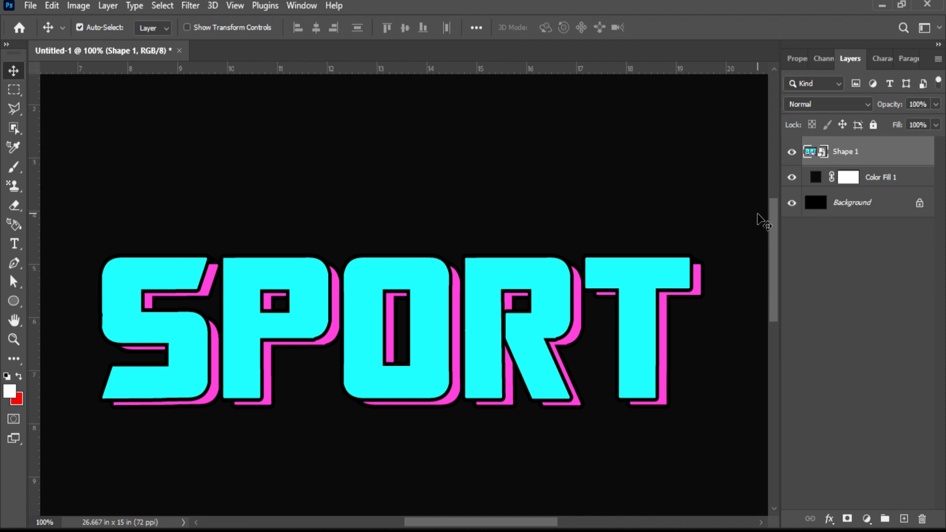
left_click(829, 521)
left_click(865, 376)
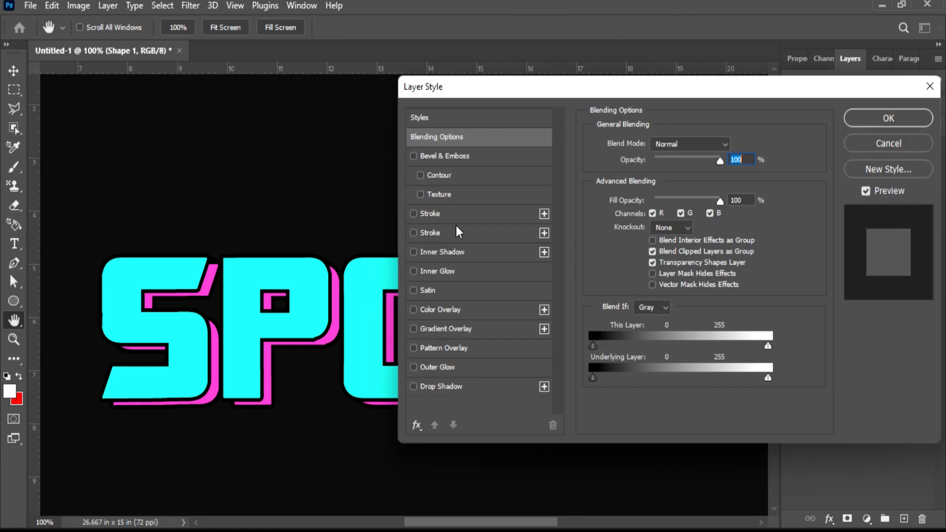
left_click(456, 217)
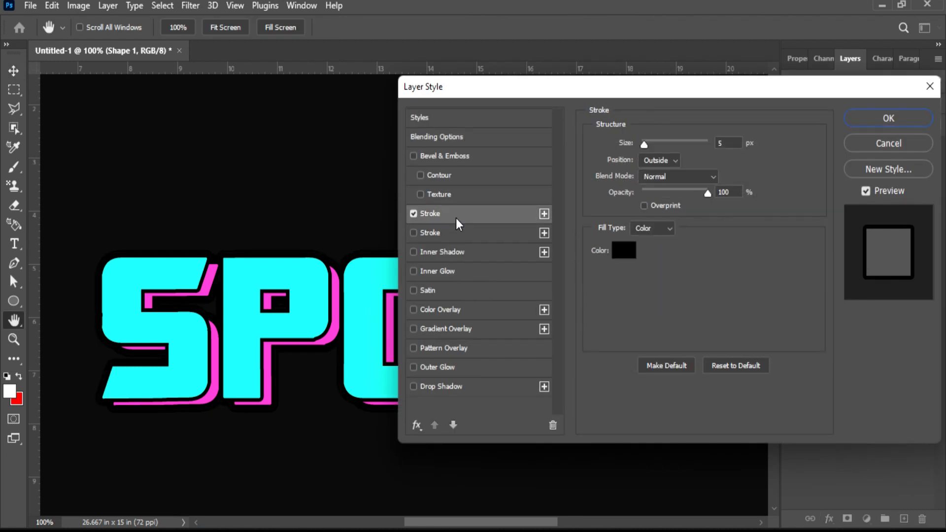
left_click(625, 256)
left_click_drag(366, 196, 339, 176)
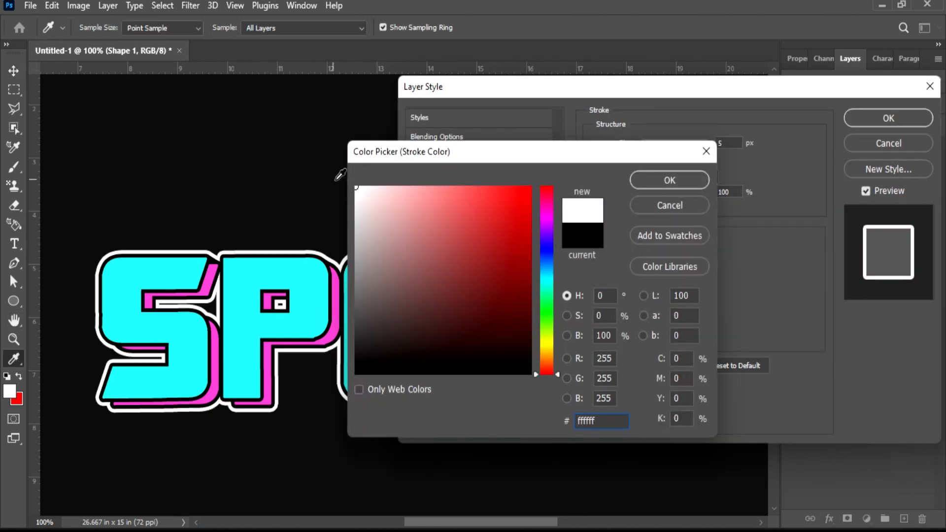
left_click(684, 182)
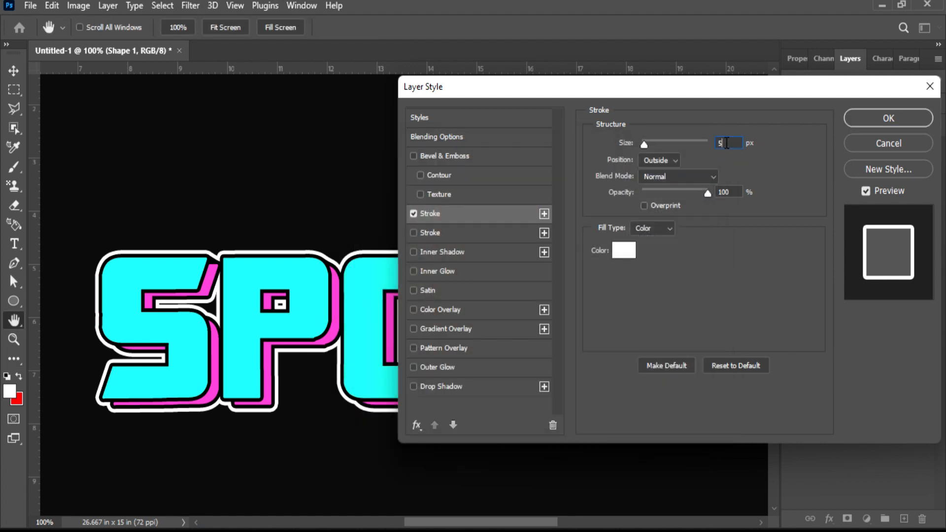
Set the white Stroke size to 3 px and move the SPORT Smart Object up about 70 px on the canvas.
type("3")
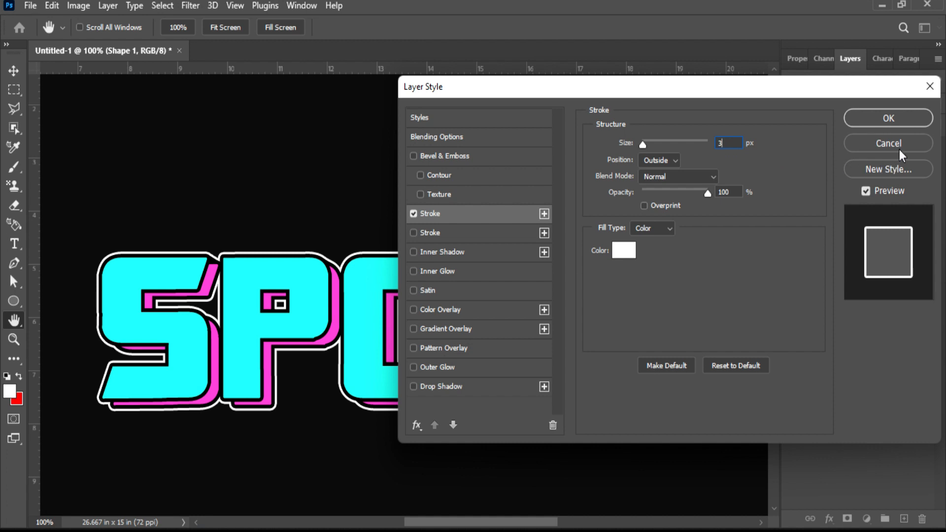
left_click(894, 115)
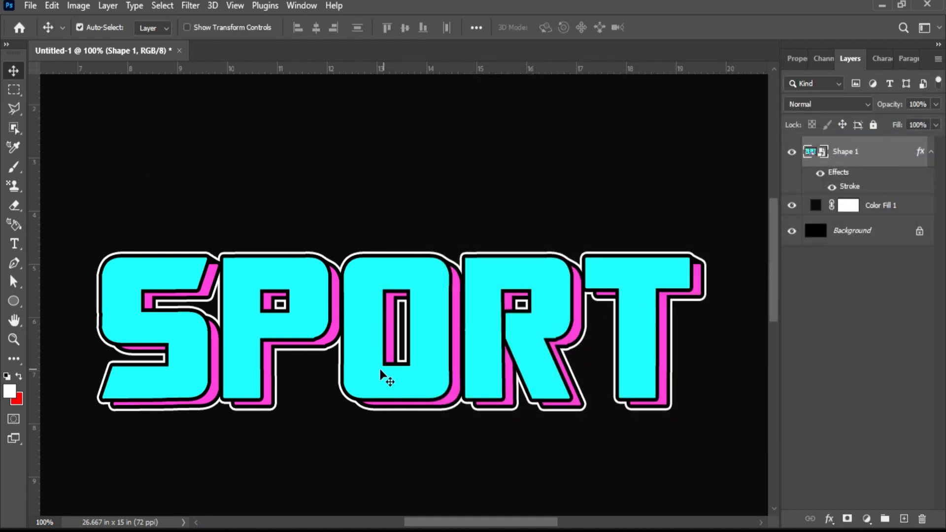
left_click_drag(379, 366, 377, 301)
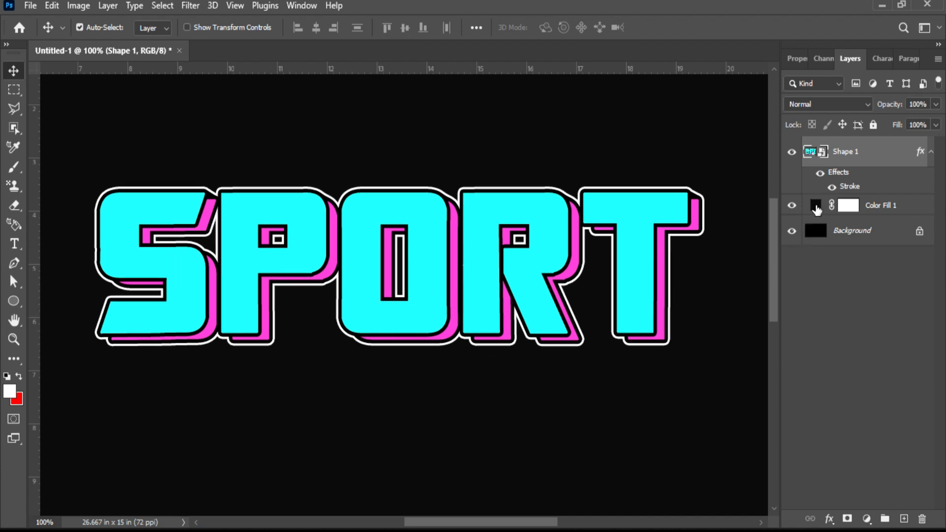
Toggle the Smart Object's Stroke effect off and on to compare the lettering with and without the white outline.
left_click(831, 187)
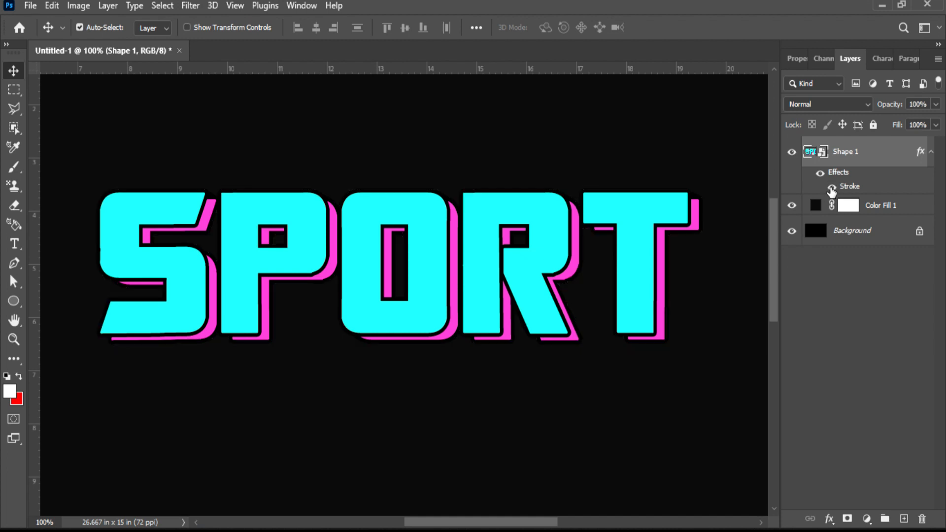
left_click(832, 188)
left_click(832, 187)
left_click(831, 187)
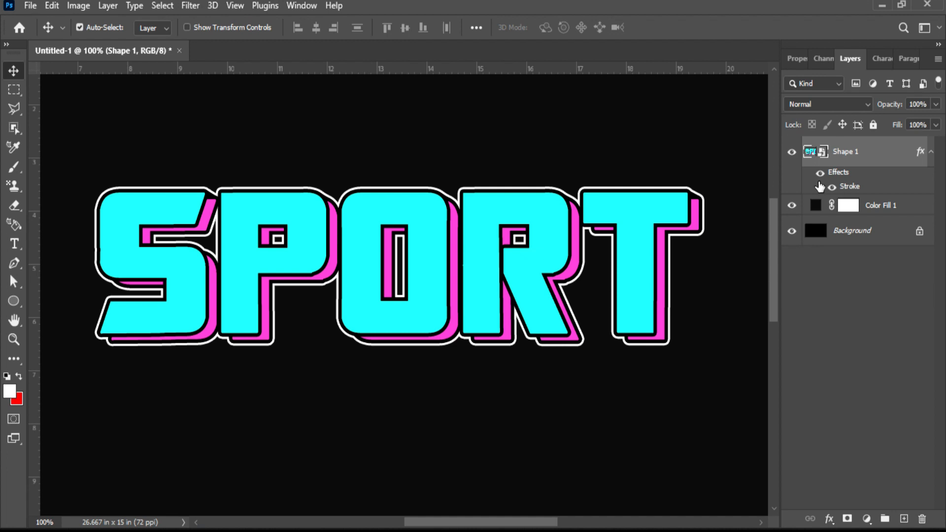
Open the SPORT Smart Object's contents and change the sport layer's Color Overlay to orange #f99029.
double_click(811, 151)
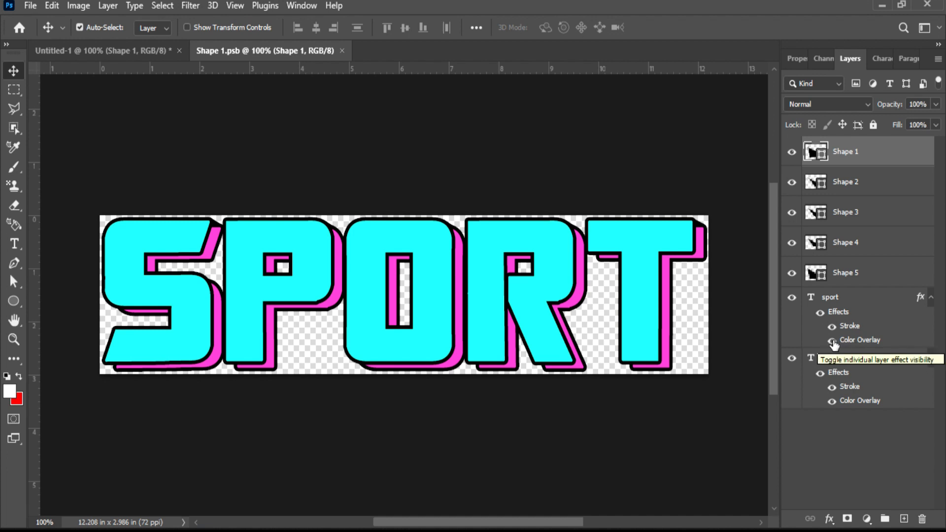
double_click(851, 344)
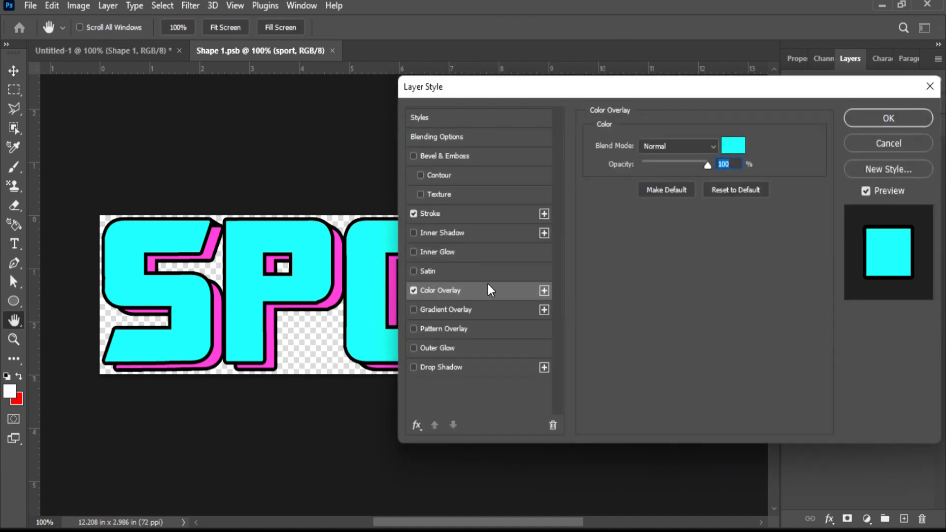
left_click(739, 147)
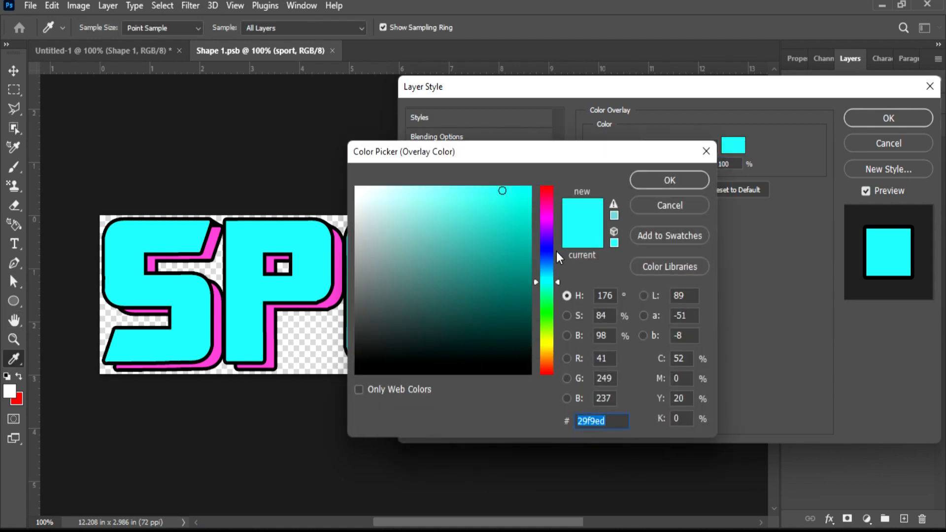
left_click(551, 359)
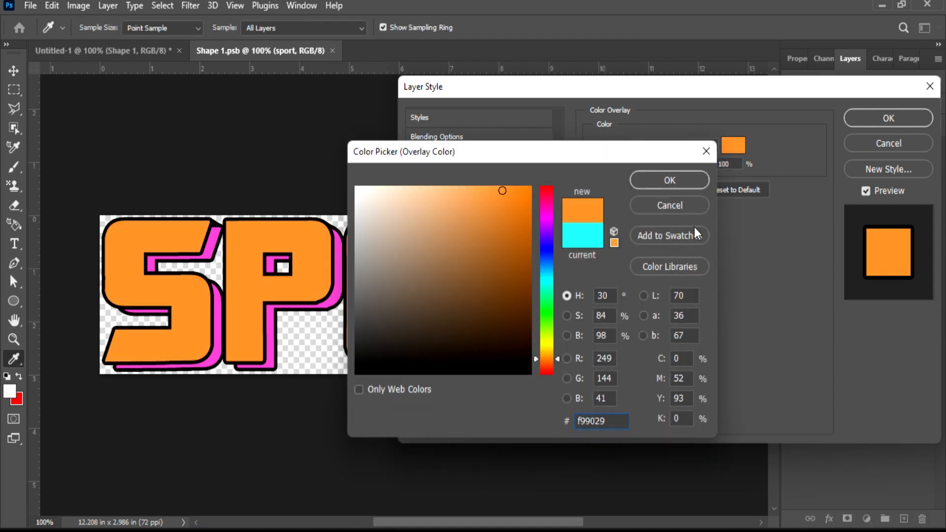
left_click(687, 181)
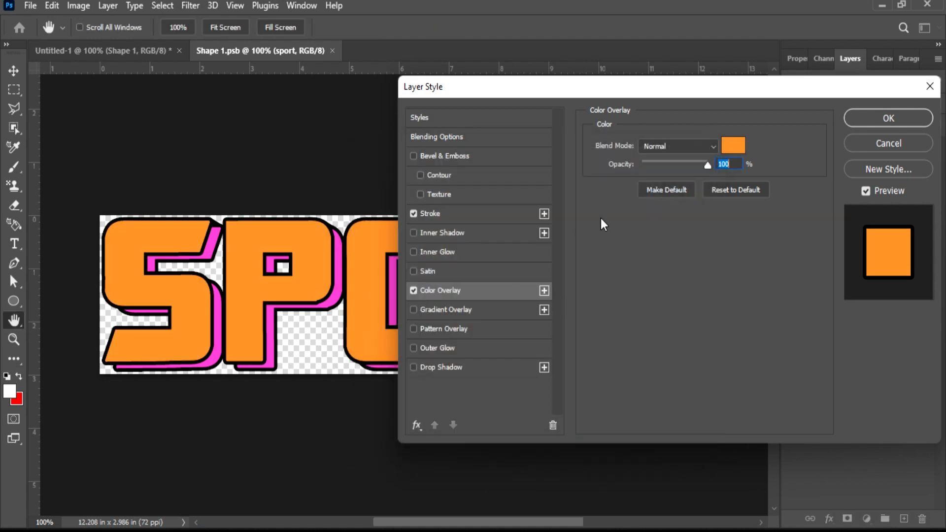
left_click(898, 121)
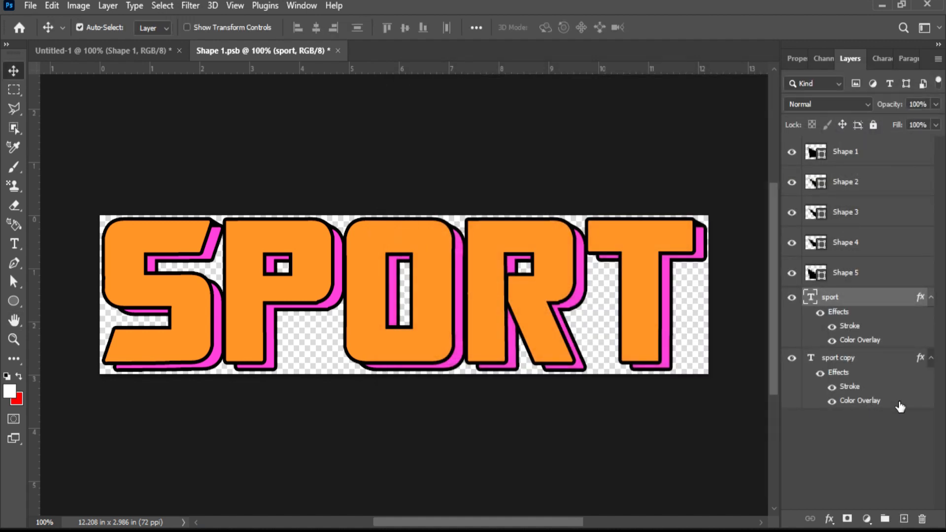
Change the sport copy layer's Color Overlay to cyan #48f4f6, and close the Smart Object's contents with the changes saved.
left_click(900, 406)
double_click(900, 406)
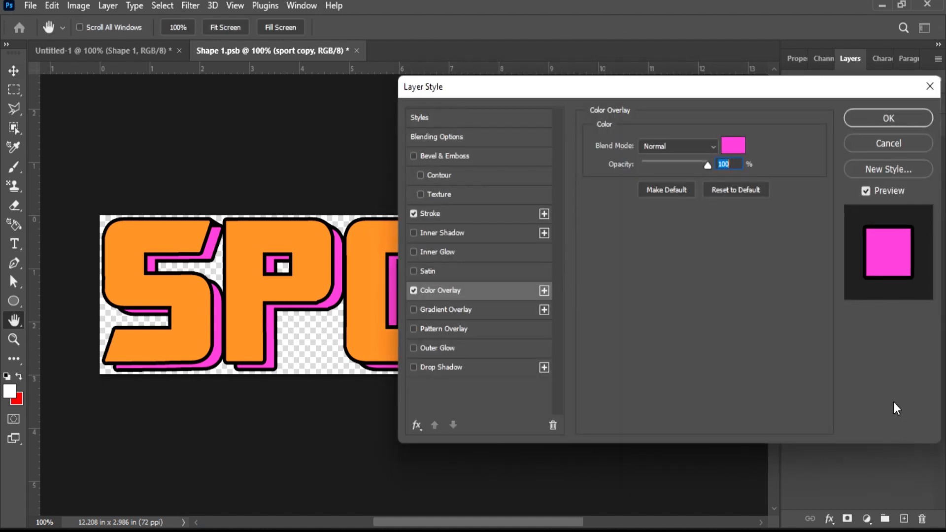
left_click(724, 145)
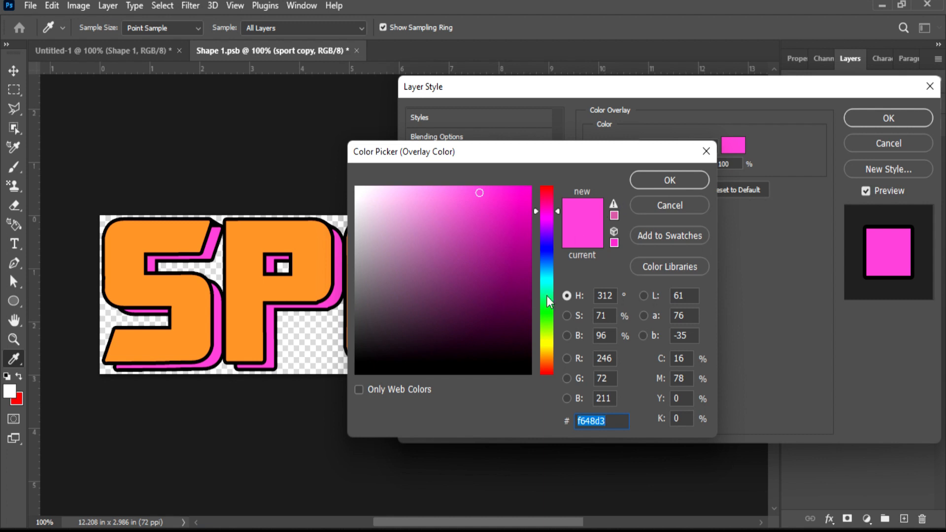
left_click(551, 280)
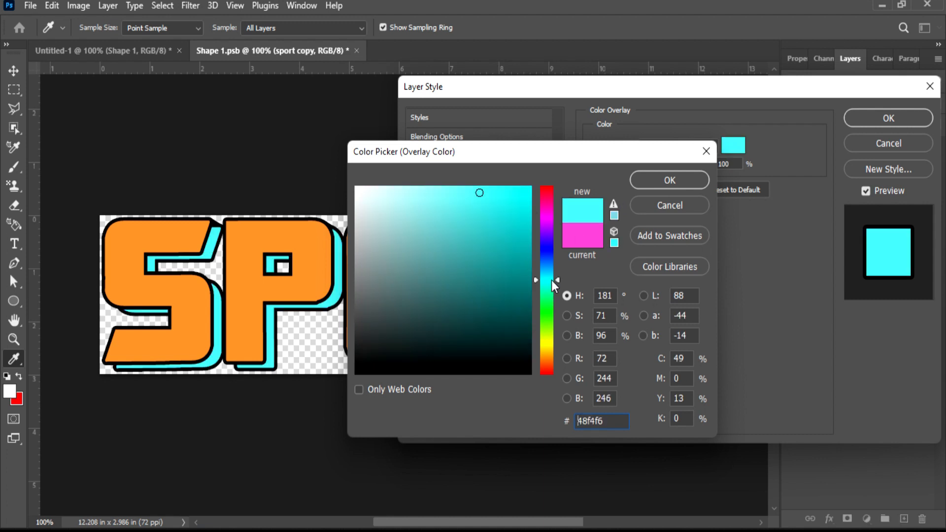
left_click(670, 182)
left_click(876, 119)
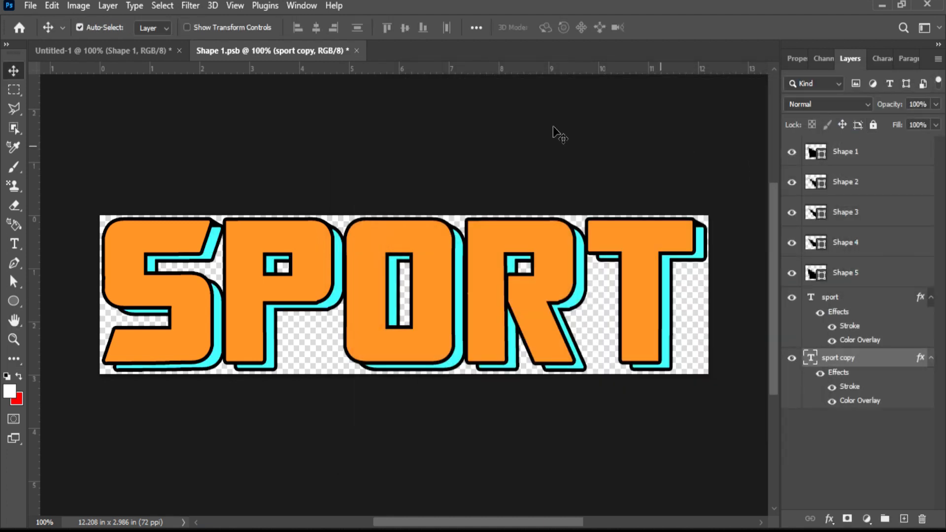
left_click(356, 50)
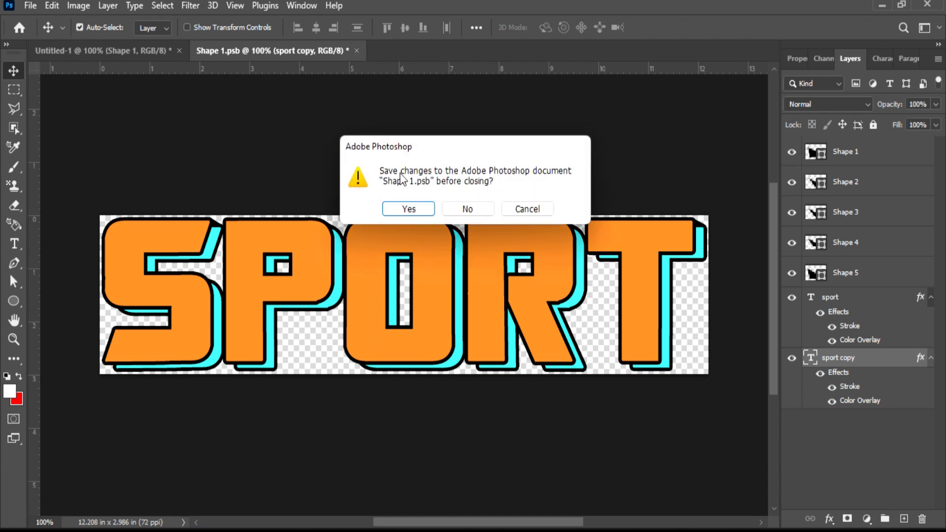
left_click(408, 209)
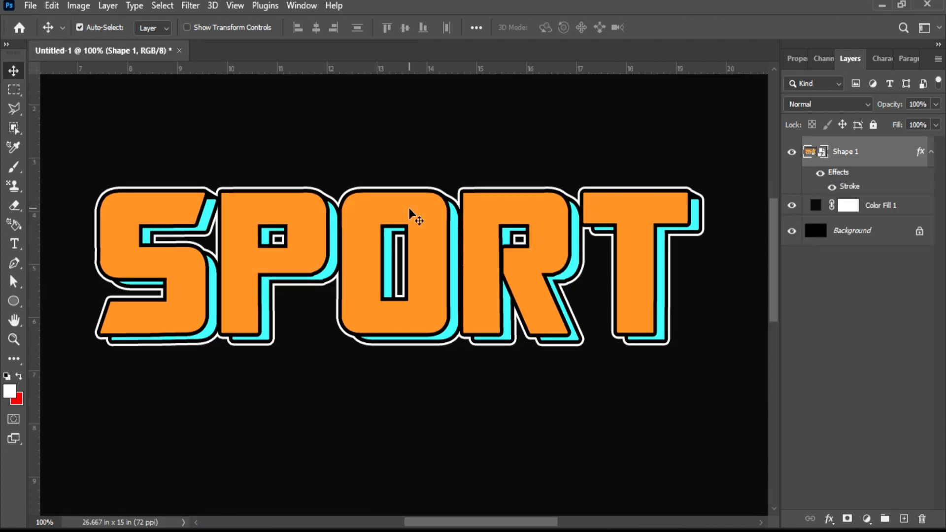